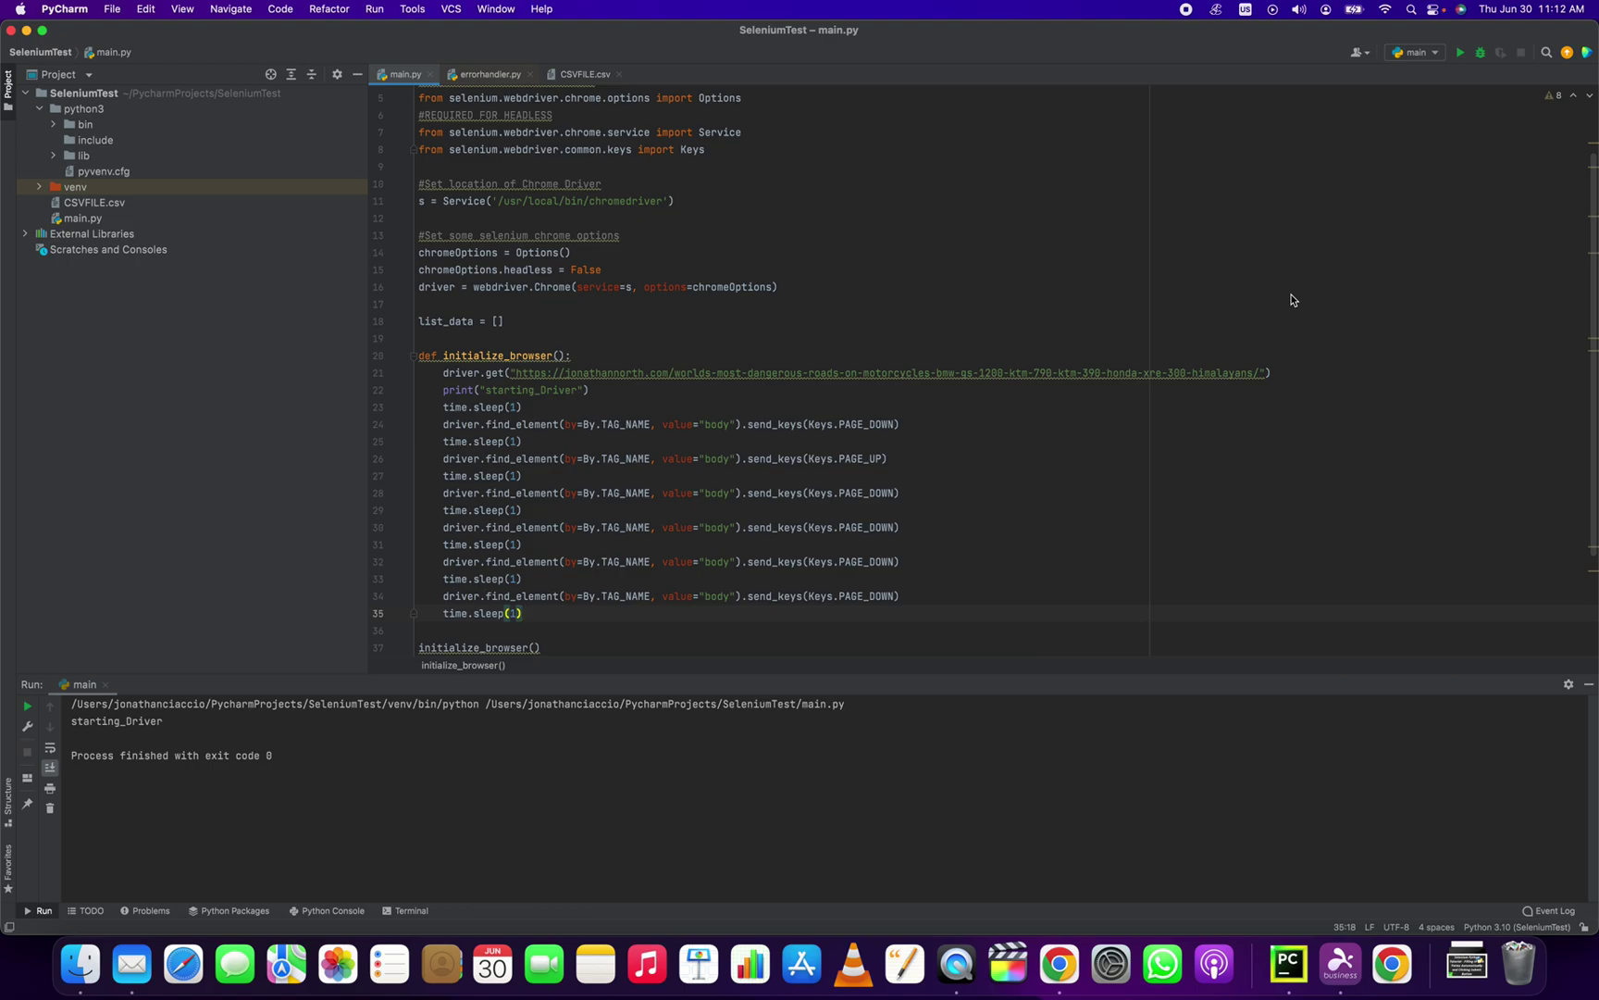
scroll(955, 228, "up", 4)
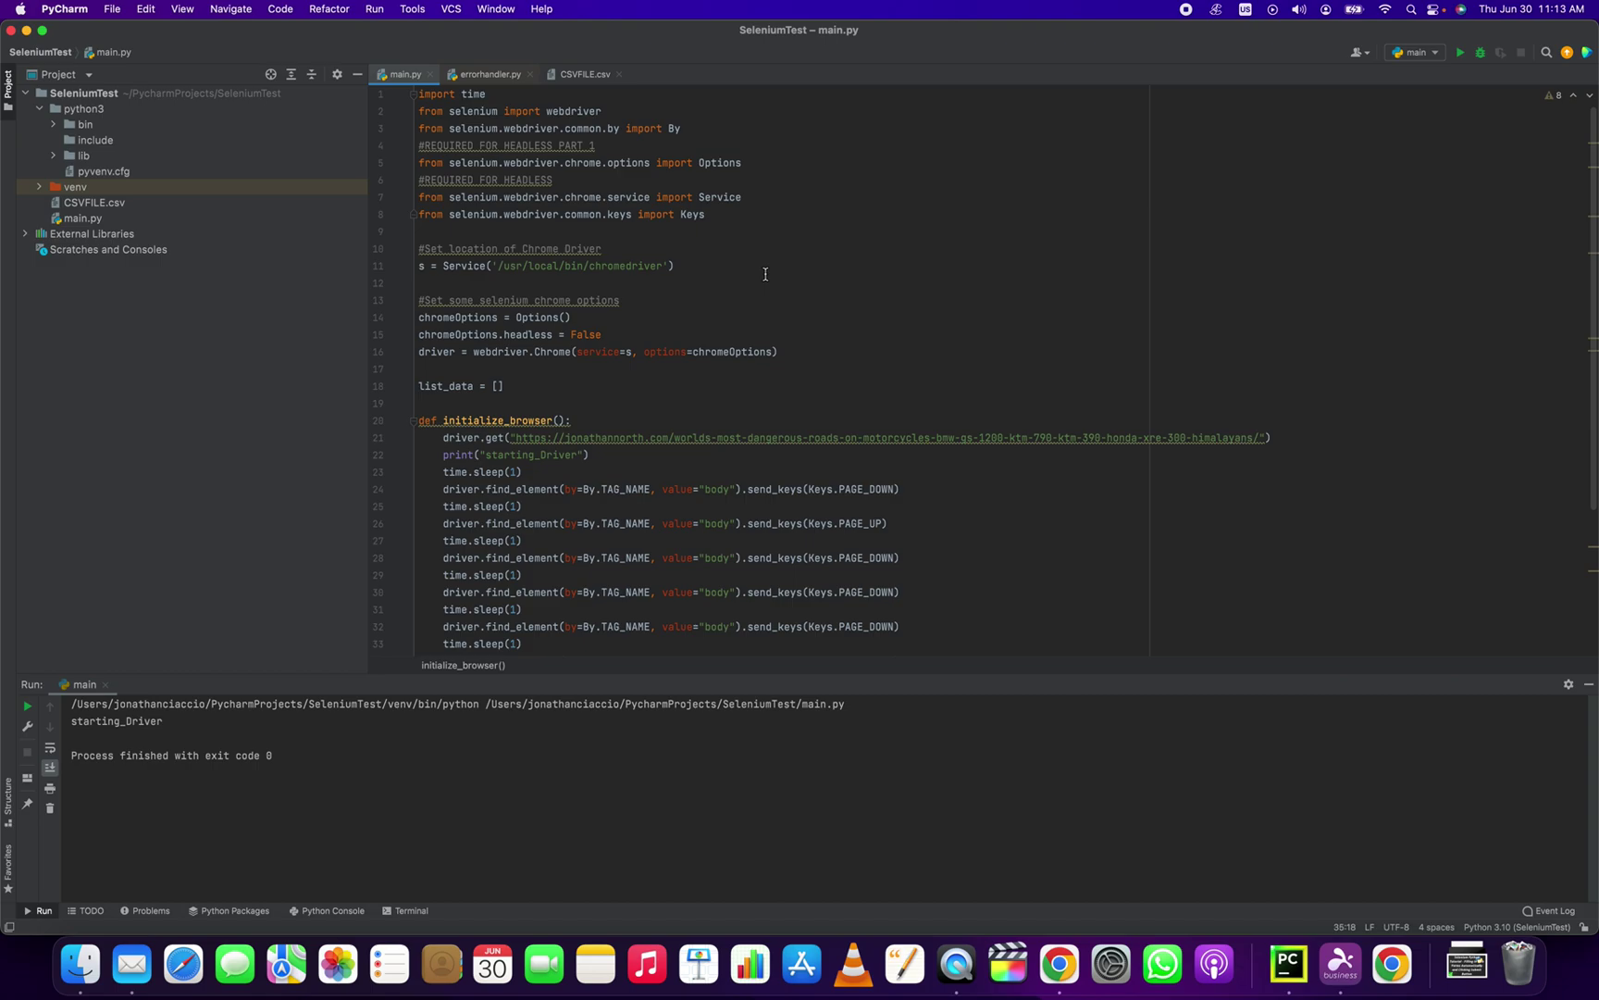
Review the Keys import and the selenium import lines by selecting them.
left_click(738, 217)
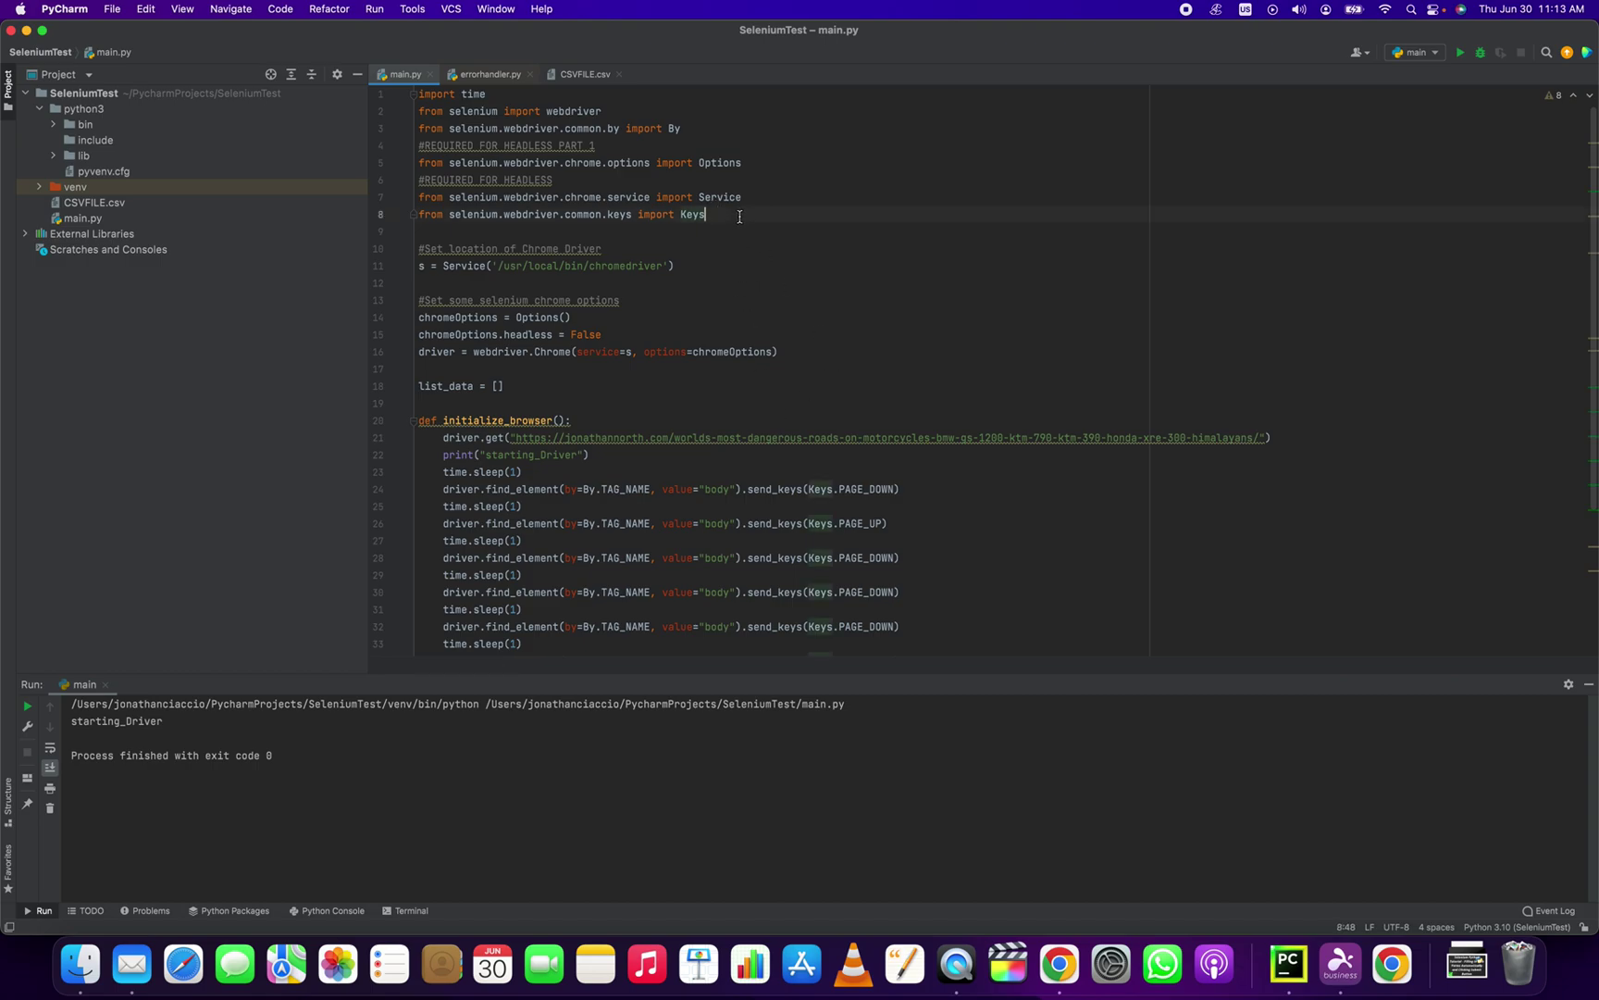
key("shift+Home")
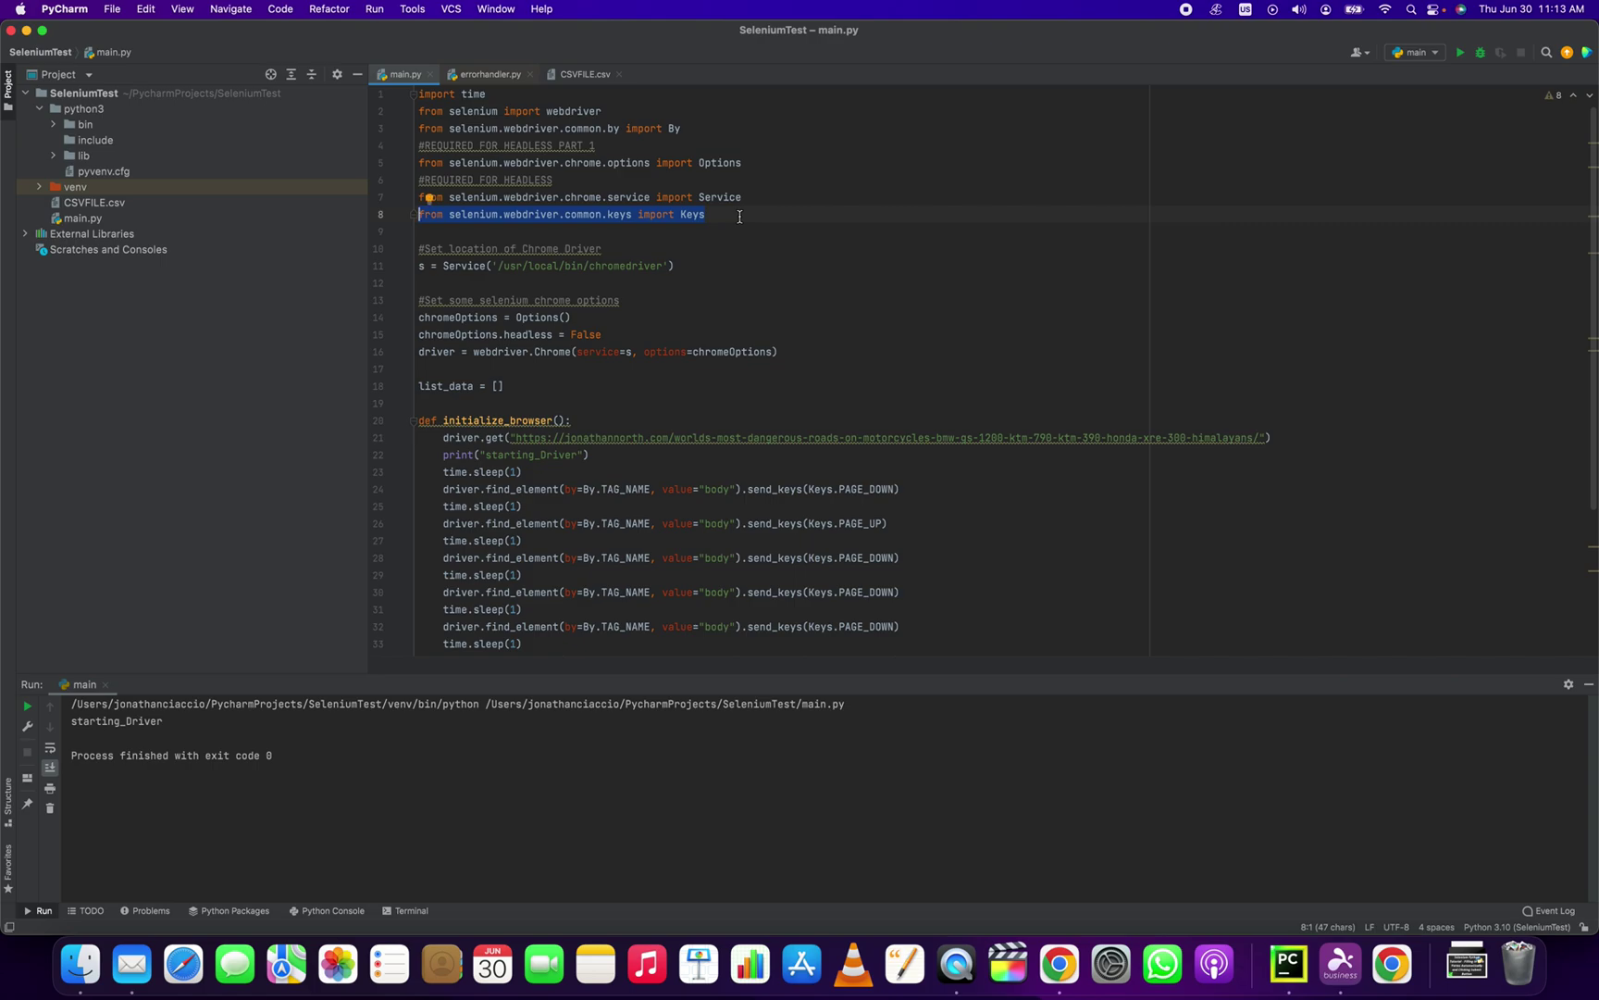
left_click(573, 220)
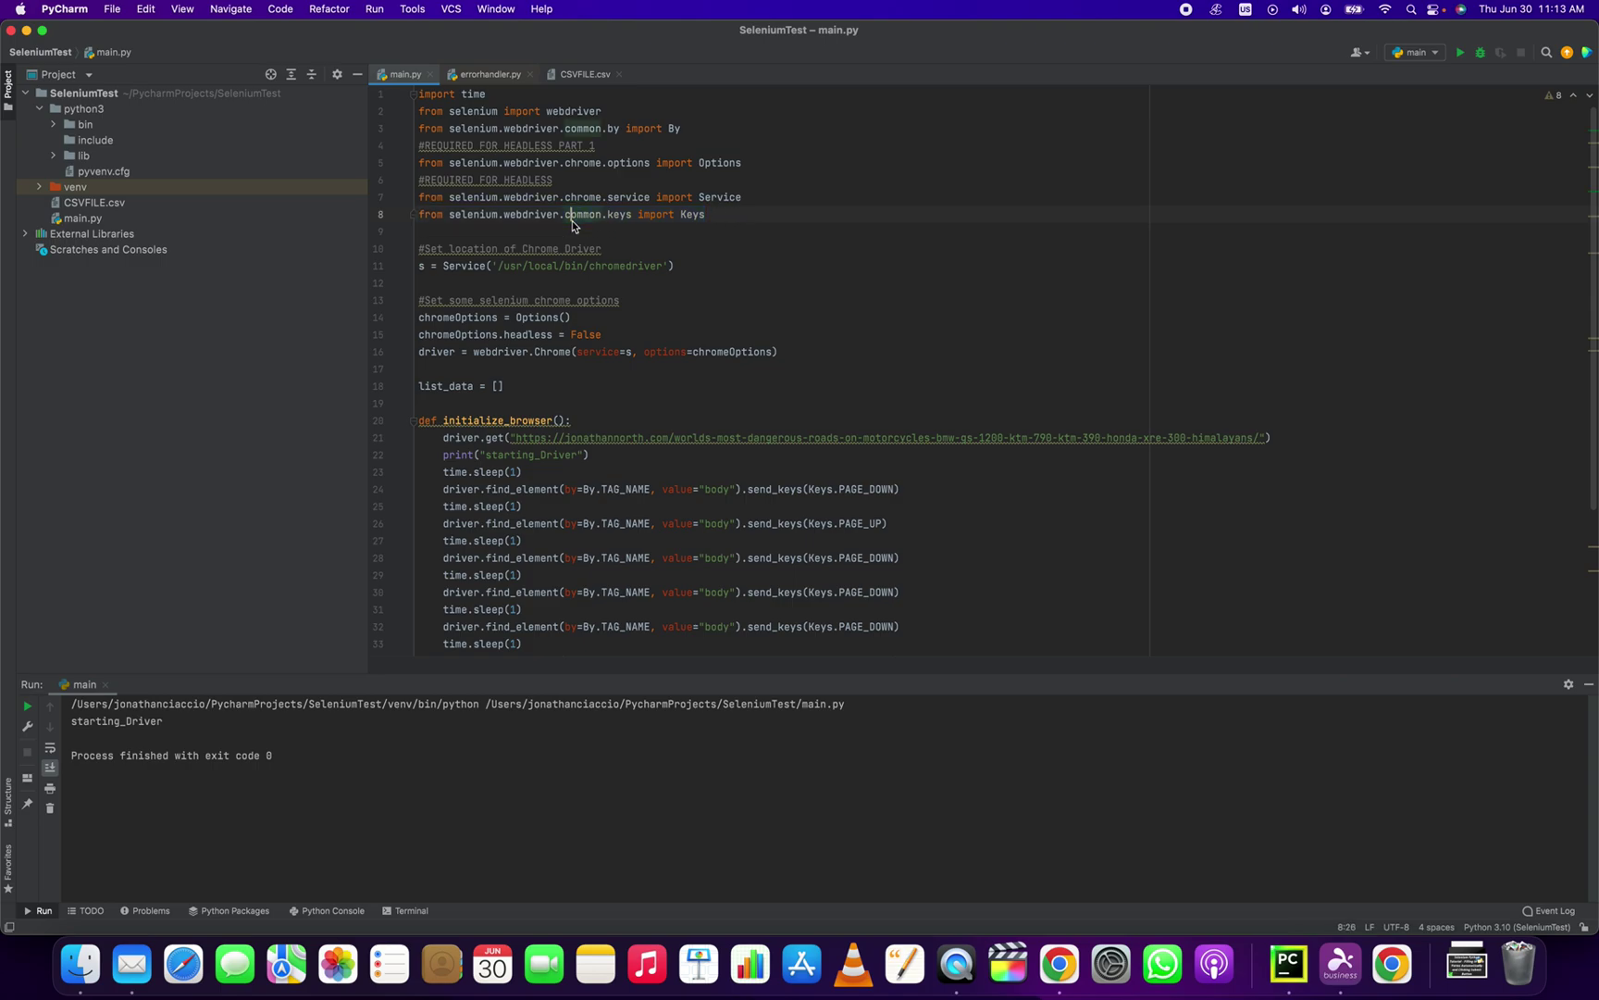
left_click(632, 215)
left_click(757, 213)
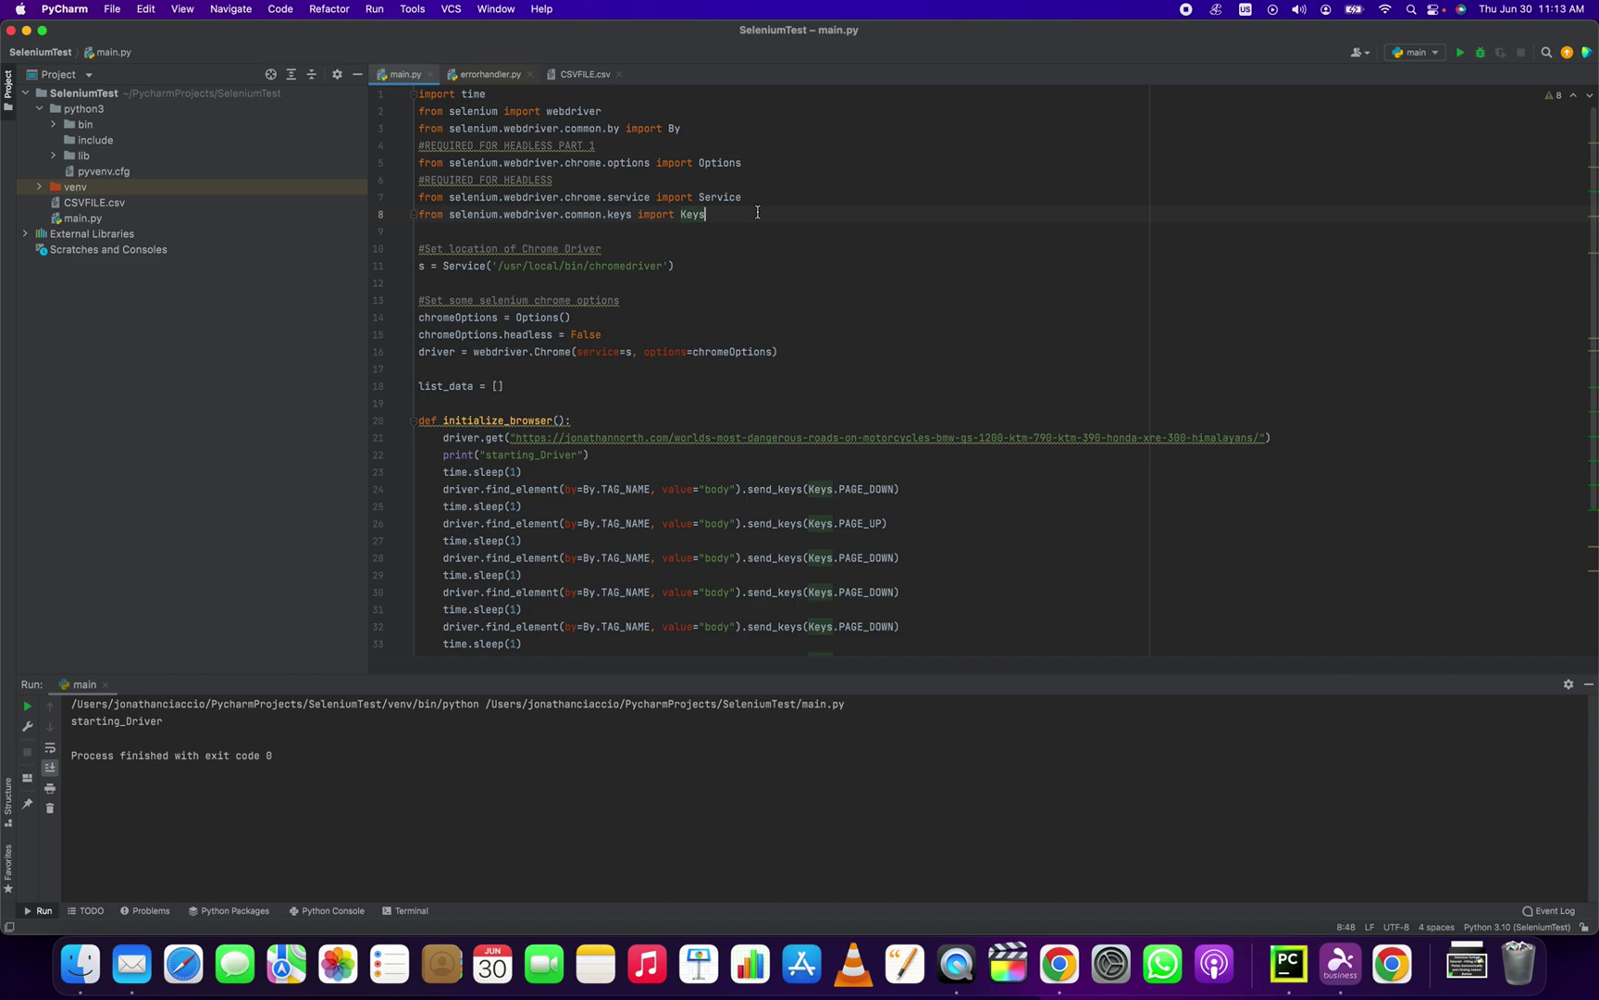
key("shift+Home")
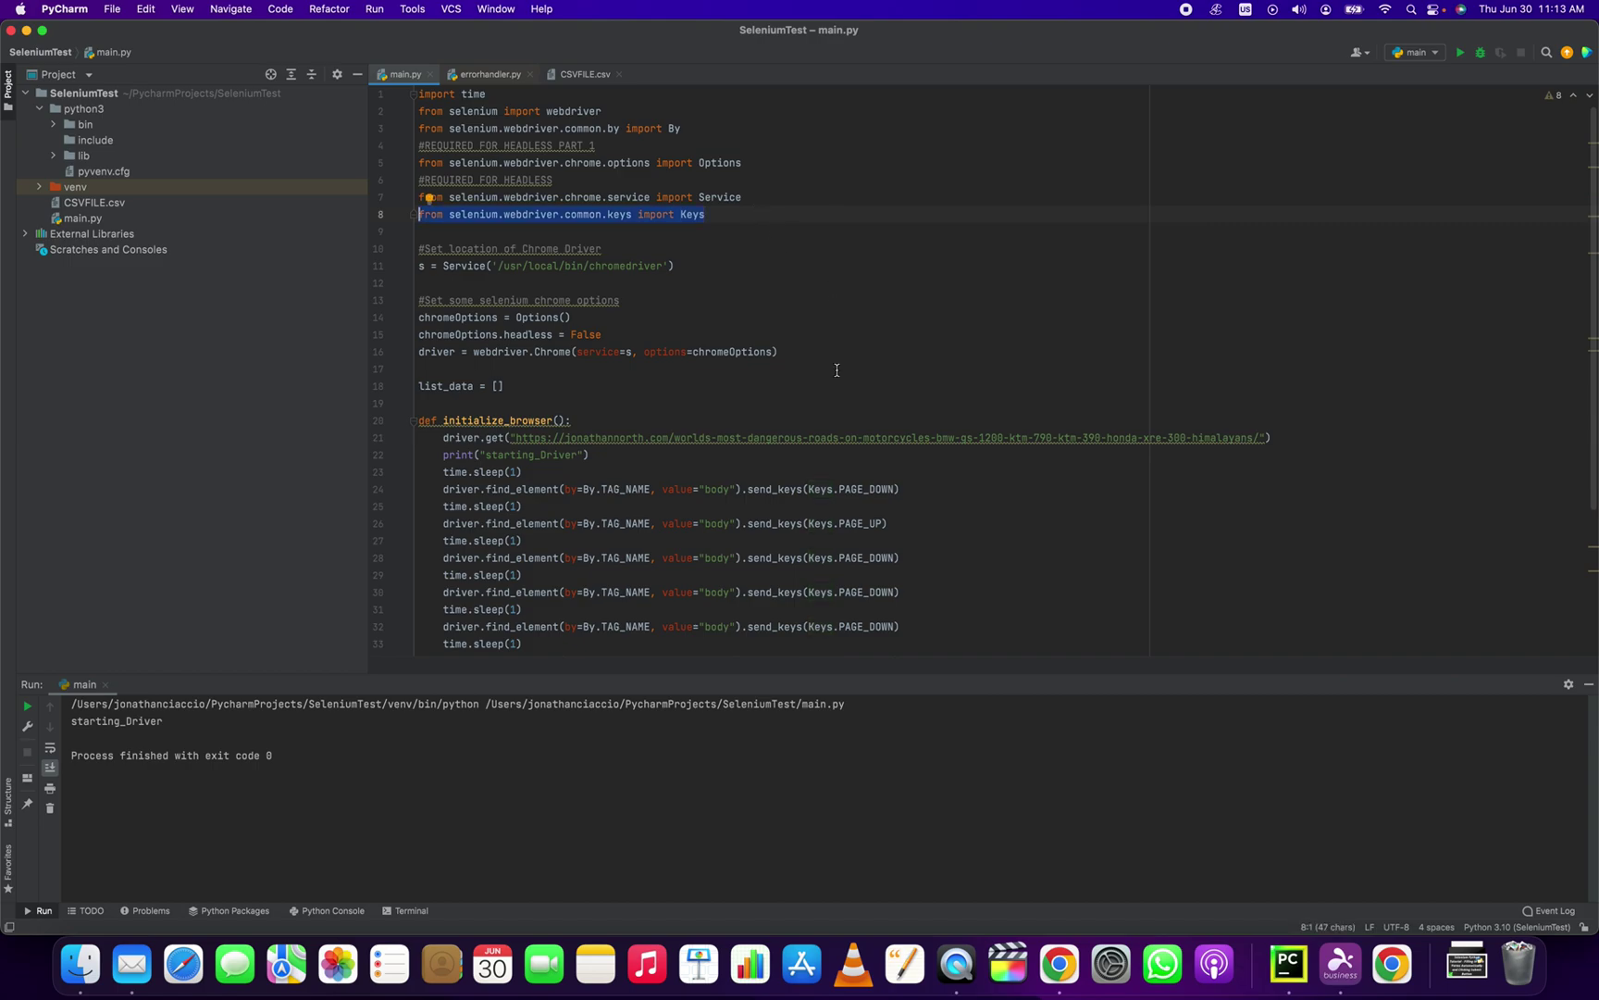
left_click(891, 484)
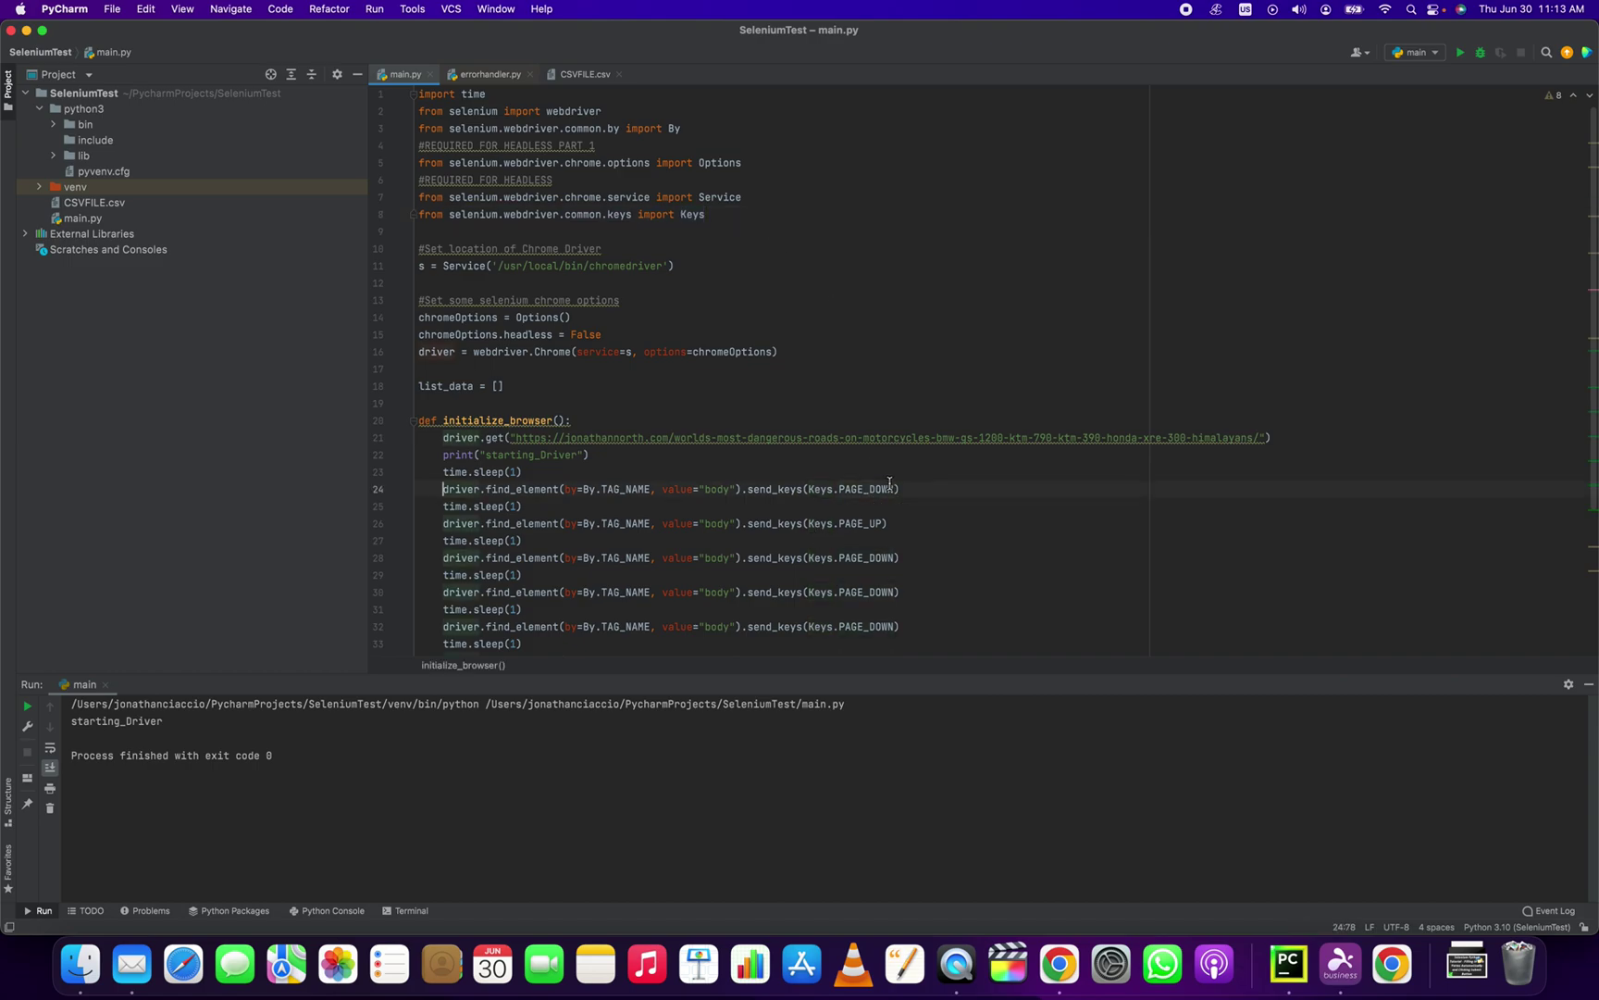
left_click_drag(758, 198, 366, 117)
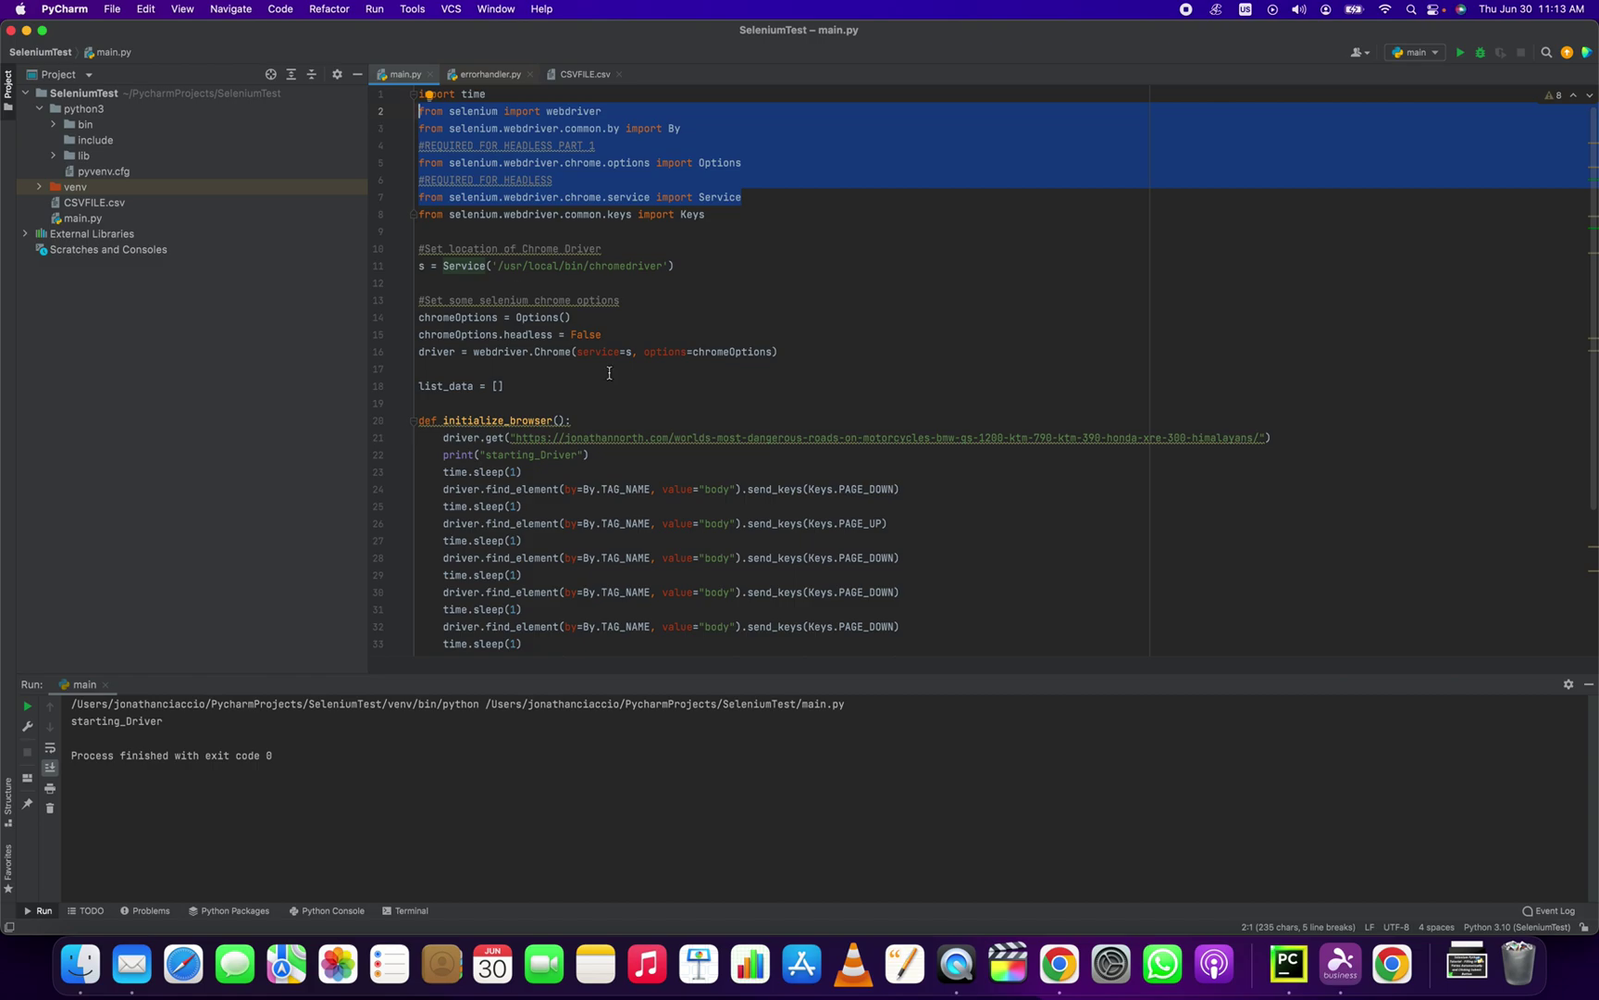
Review the driver.get URL, the print statement and the first time.sleep(1) line.
left_click(510, 438)
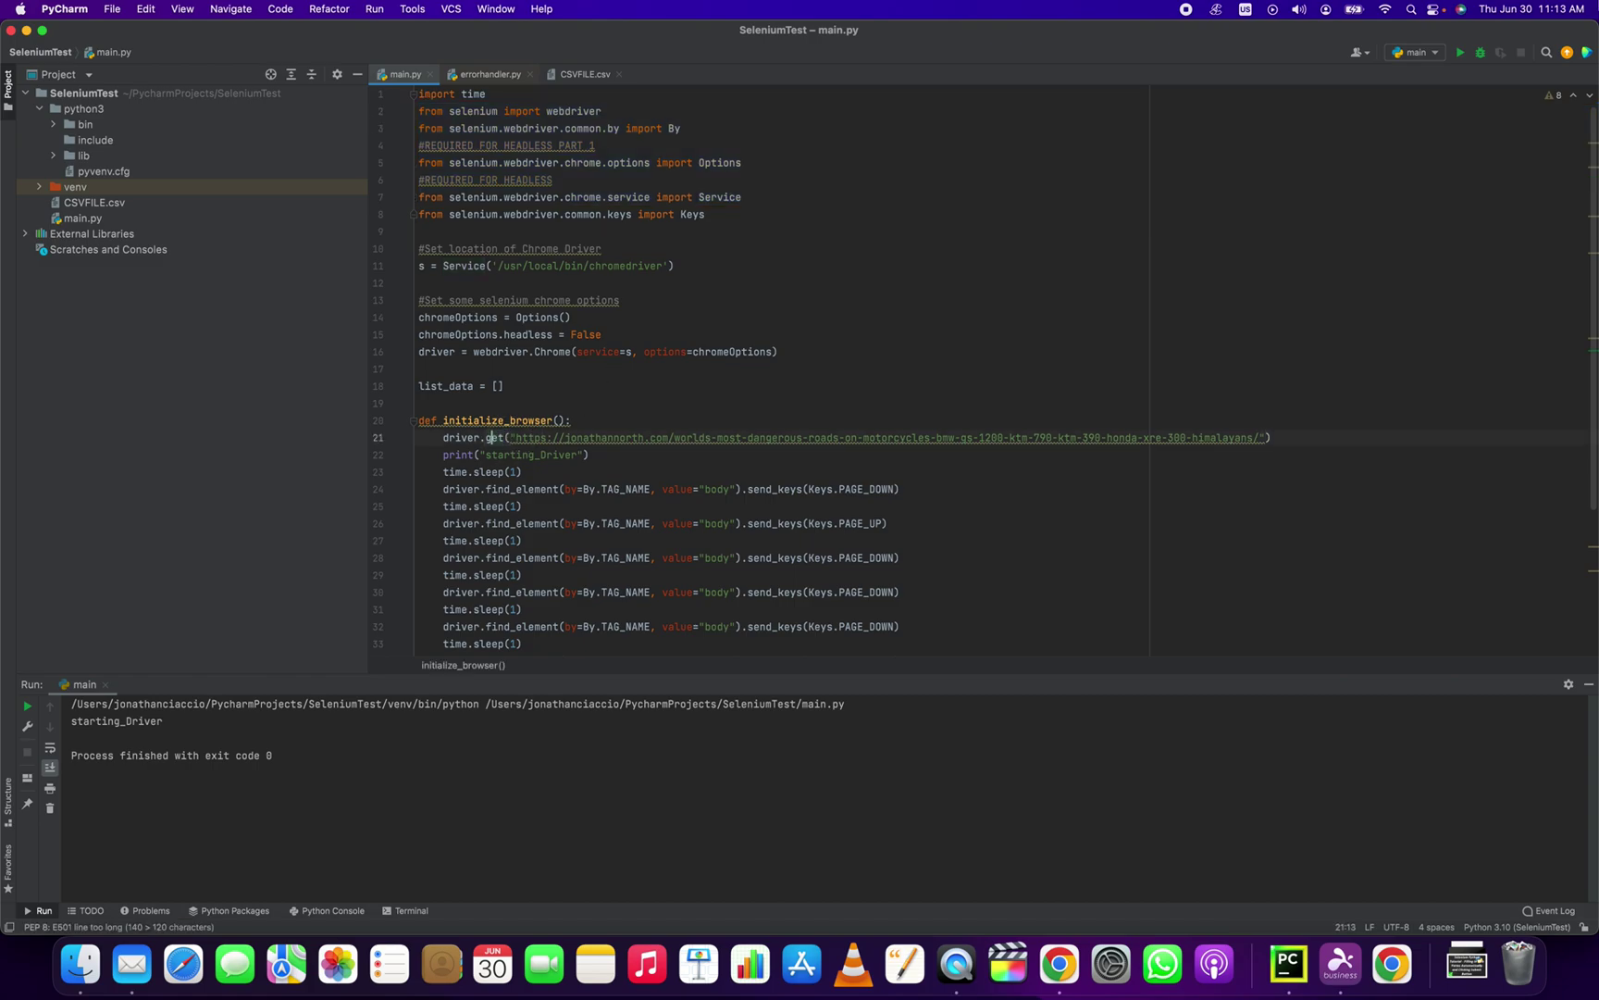
left_click_drag(510, 438, 1262, 438)
left_click(559, 437)
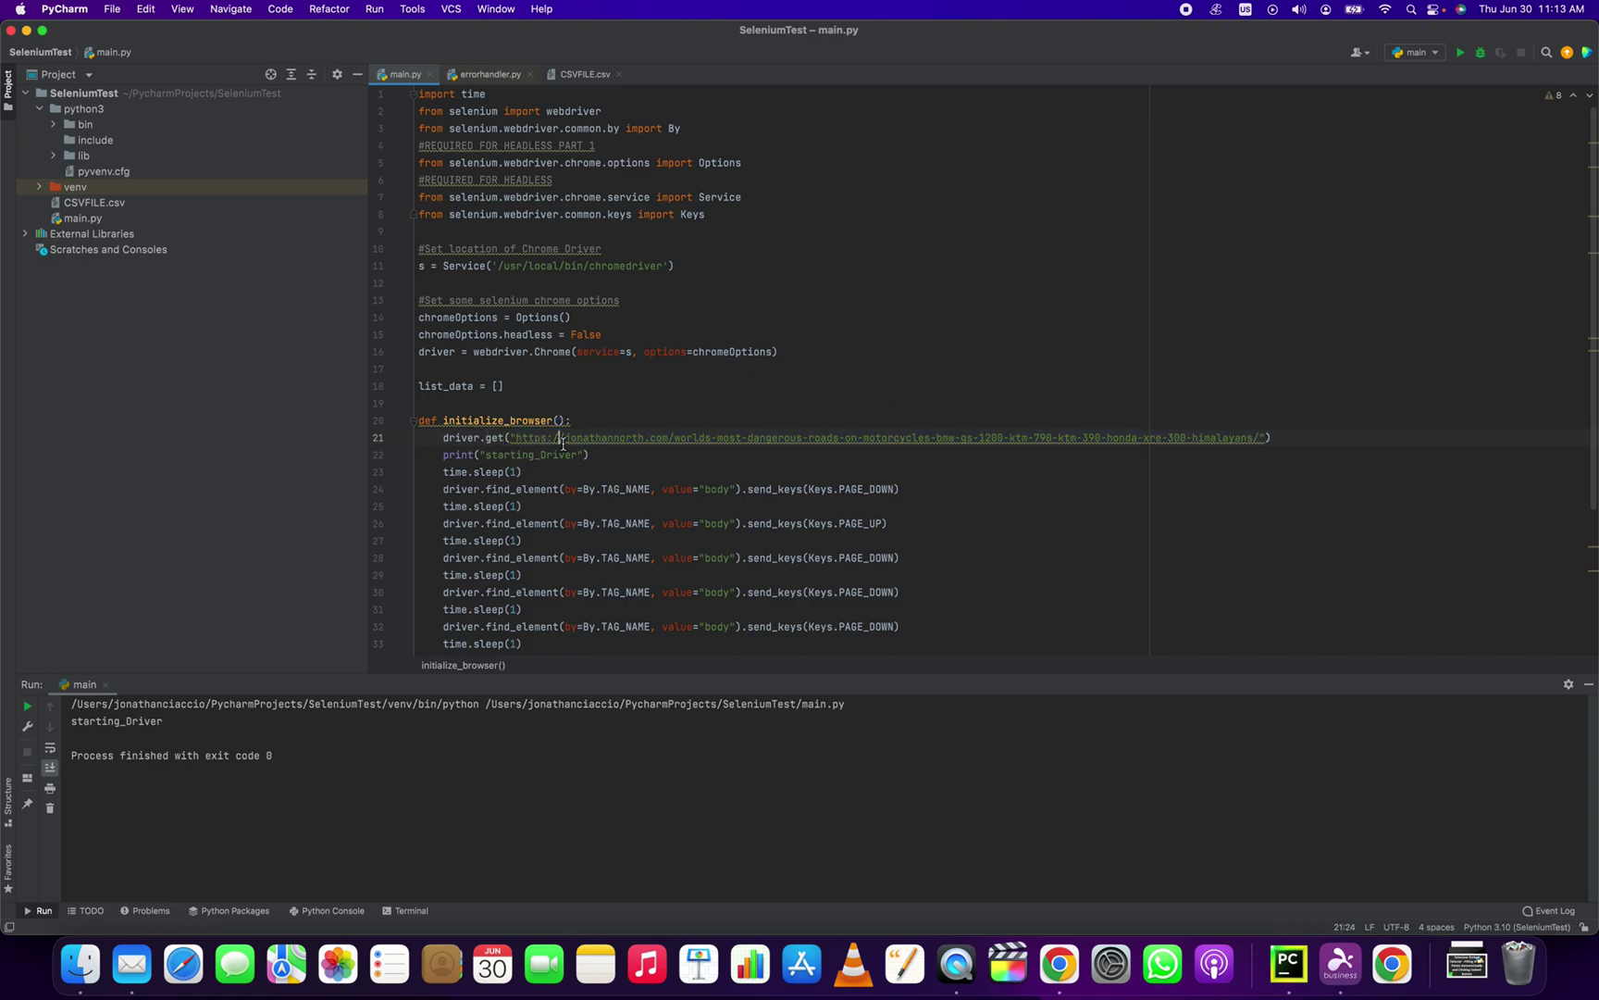
left_click(613, 455)
left_click(518, 471)
key("shift+Home")
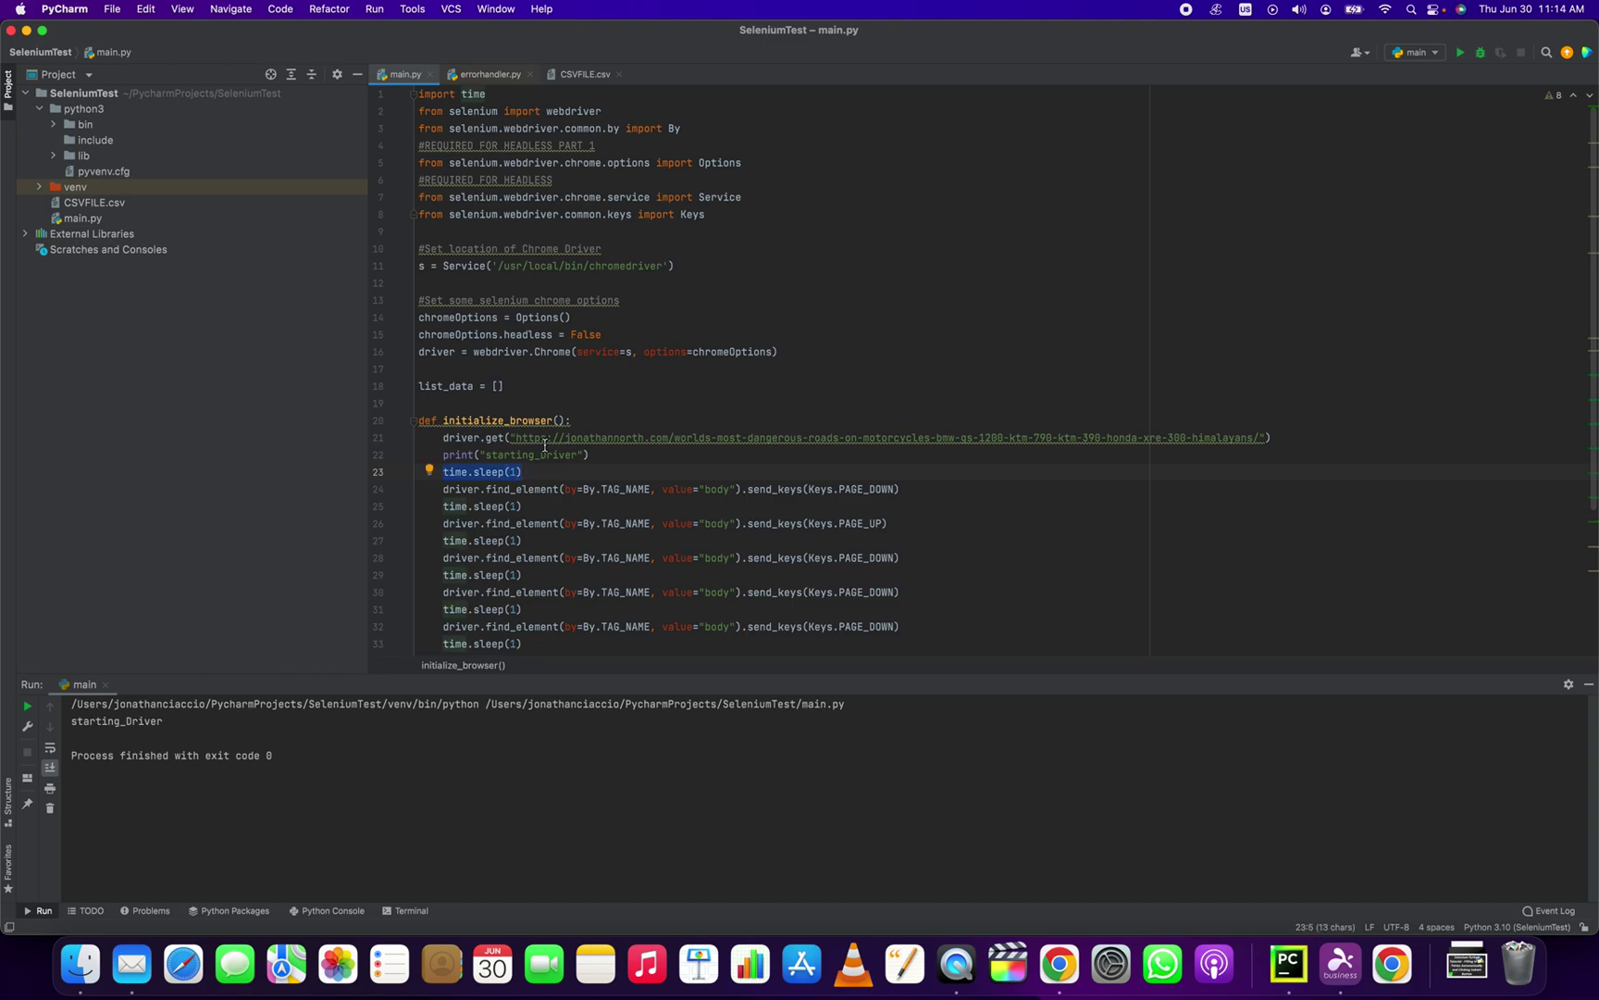
left_click(519, 488)
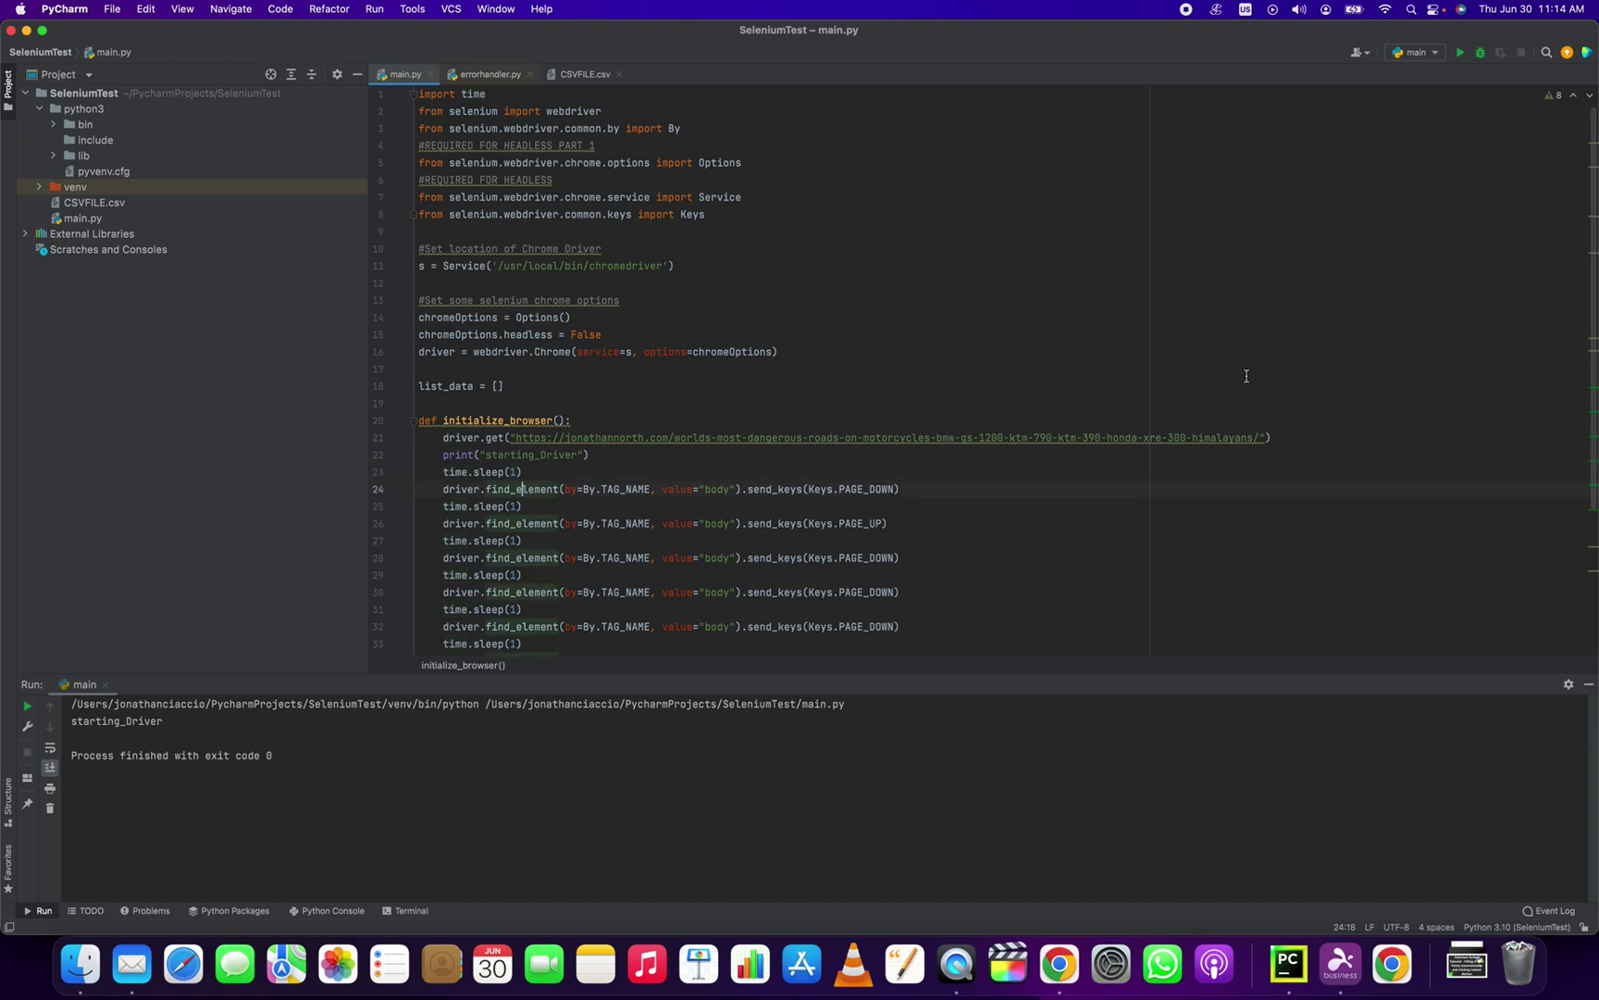
key("Home")
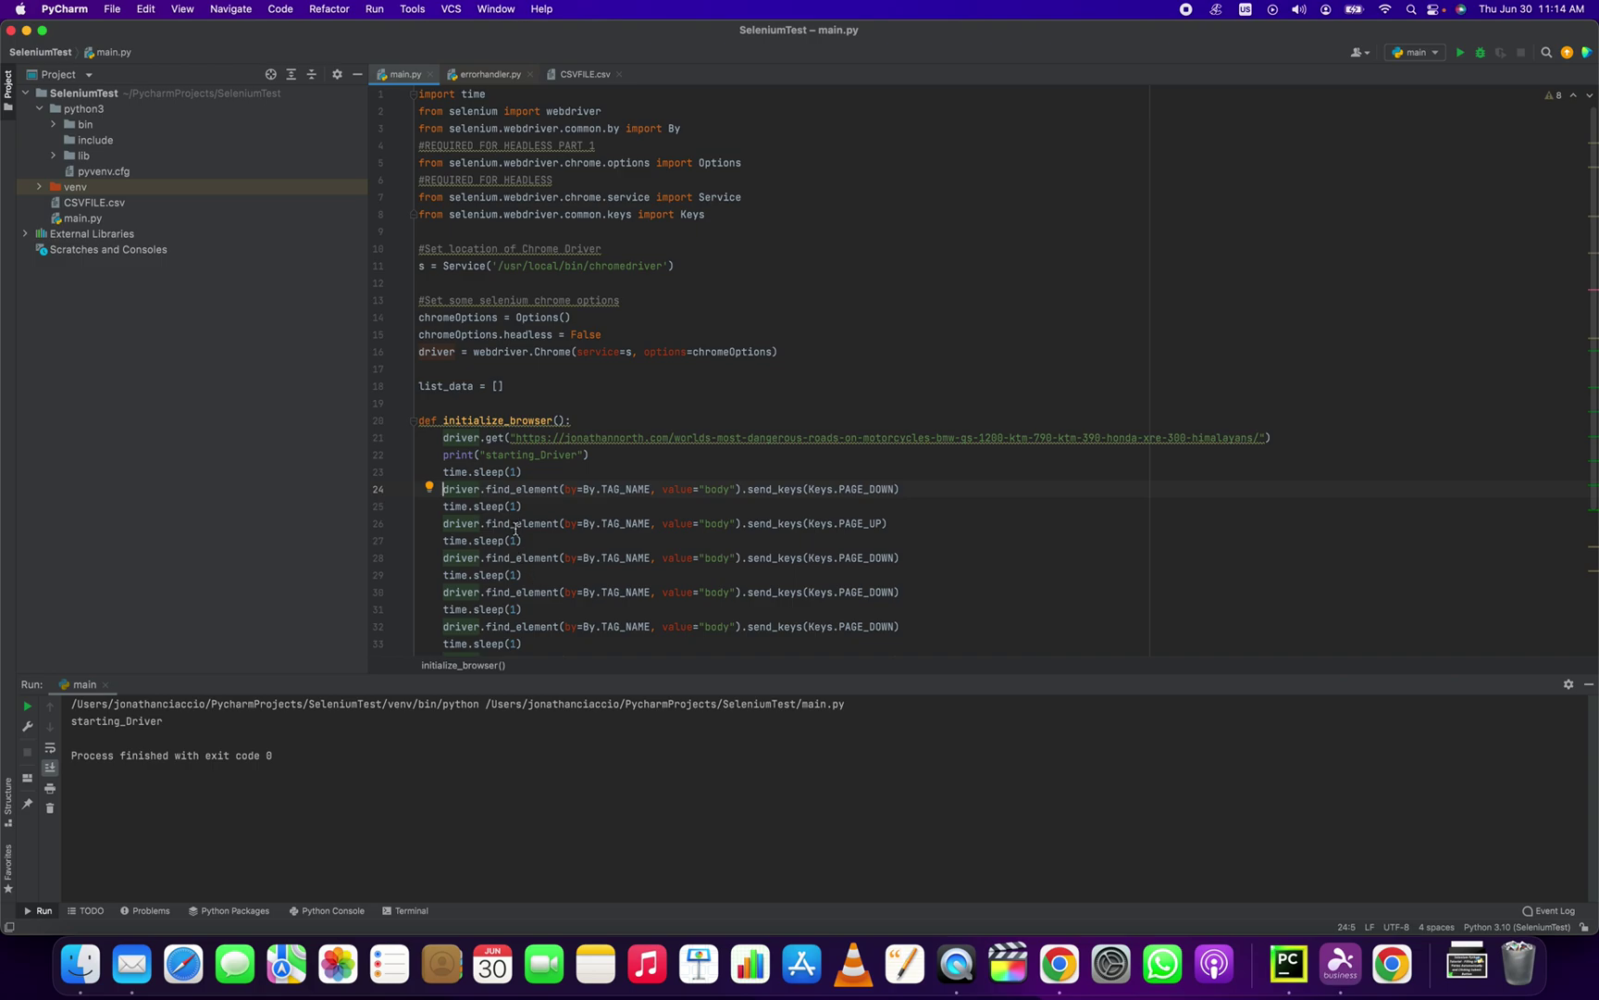
Below the PAGE_DOWN statement, write driver.find_element(by=By.TAG_NAME, value="body").send_keys().
key("shift+Return")
type("driver.")
key("Escape")
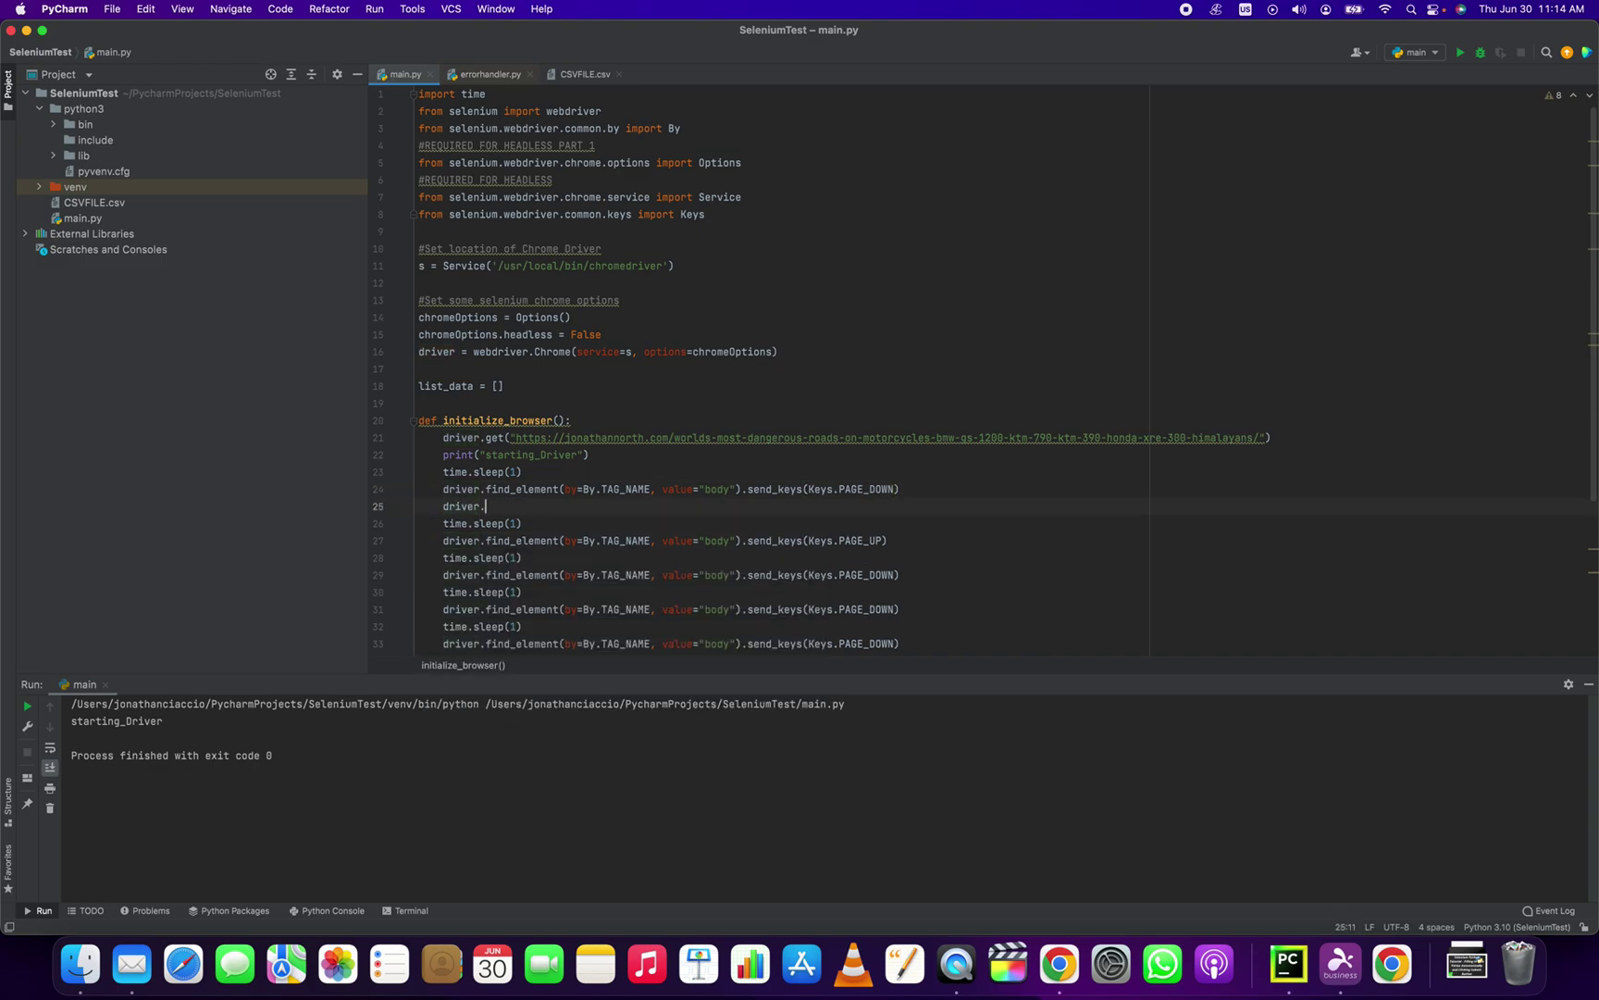
type("find_el")
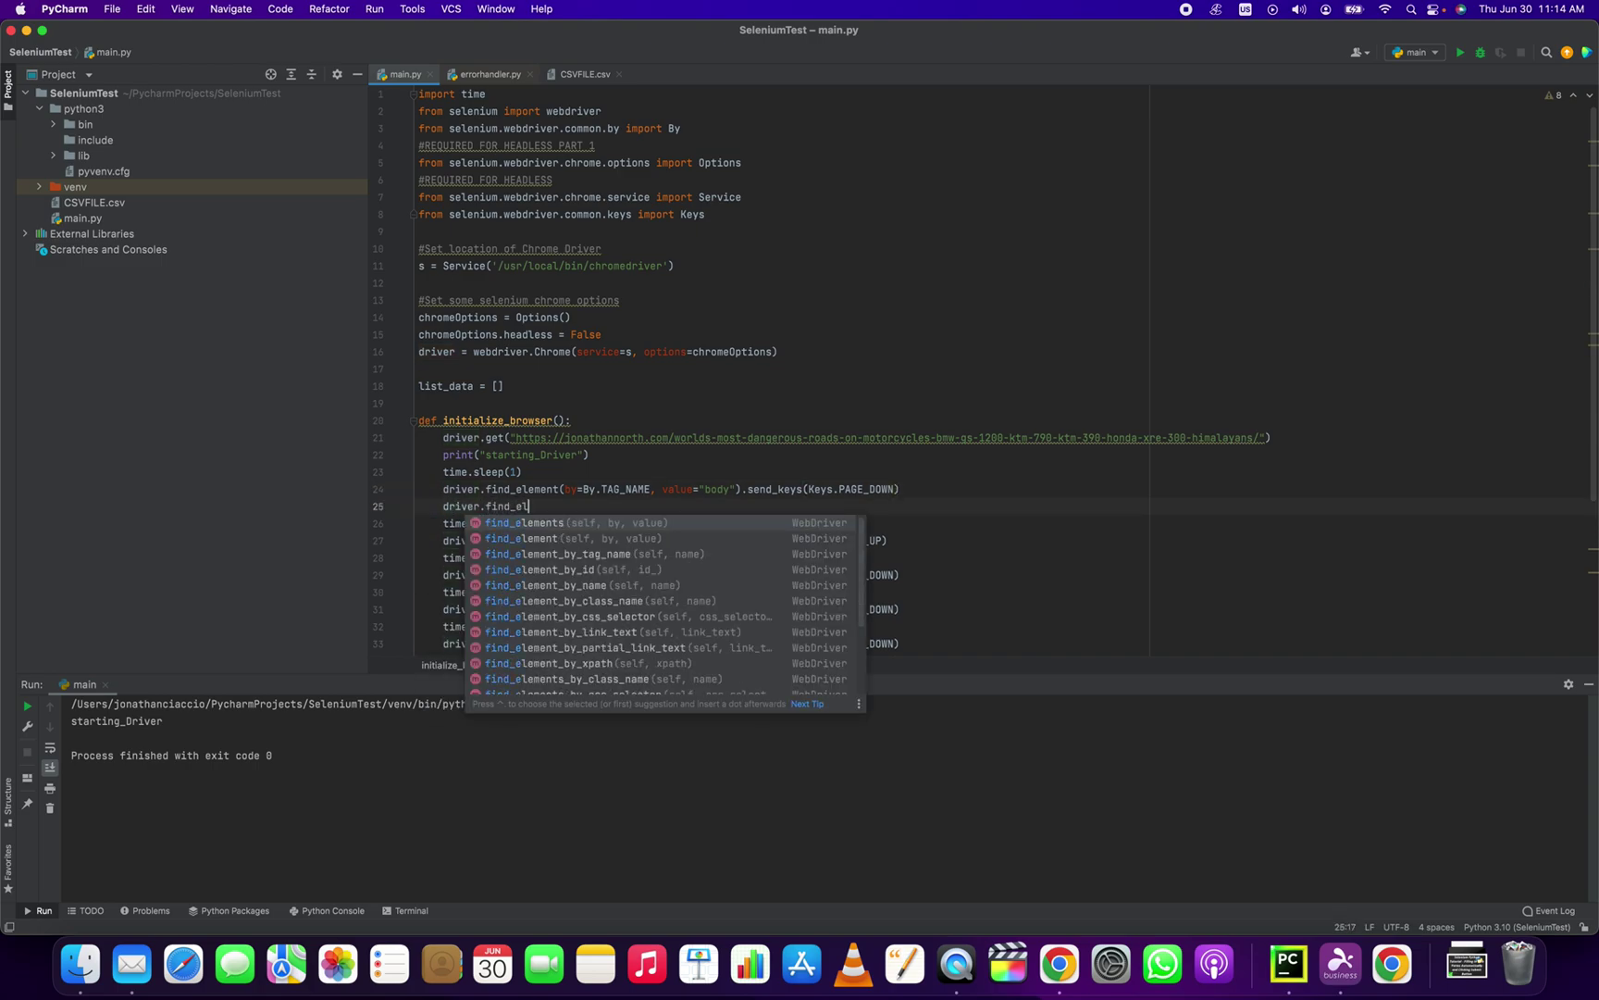
type("ement")
key("Down")
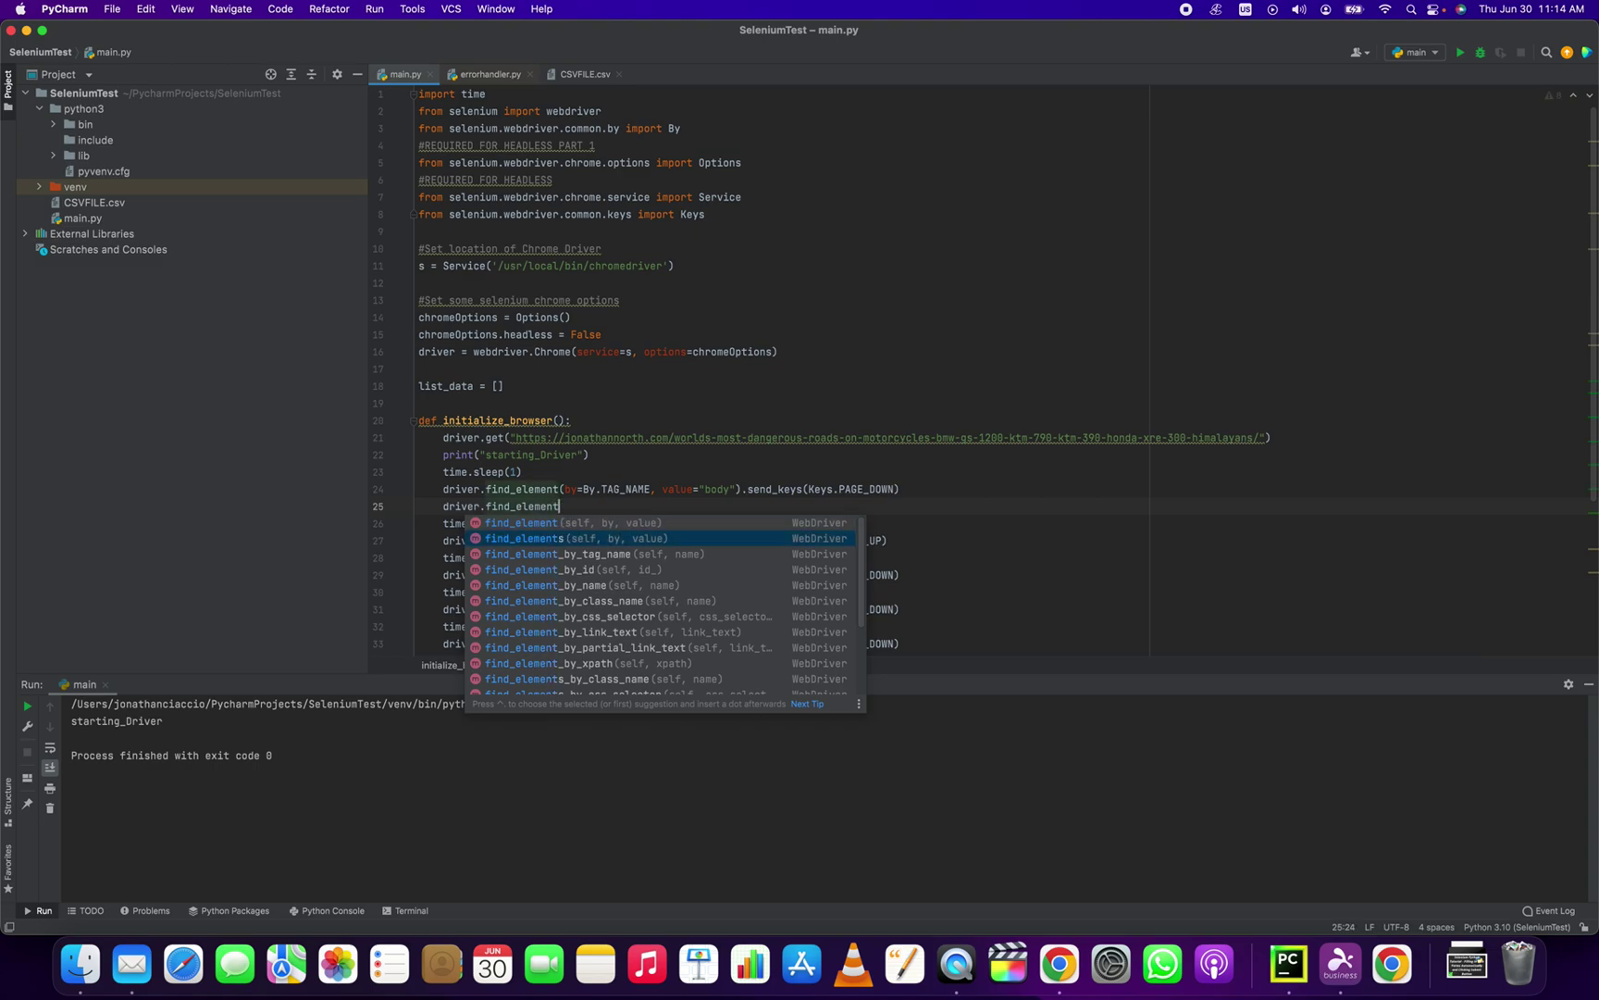
key("Up")
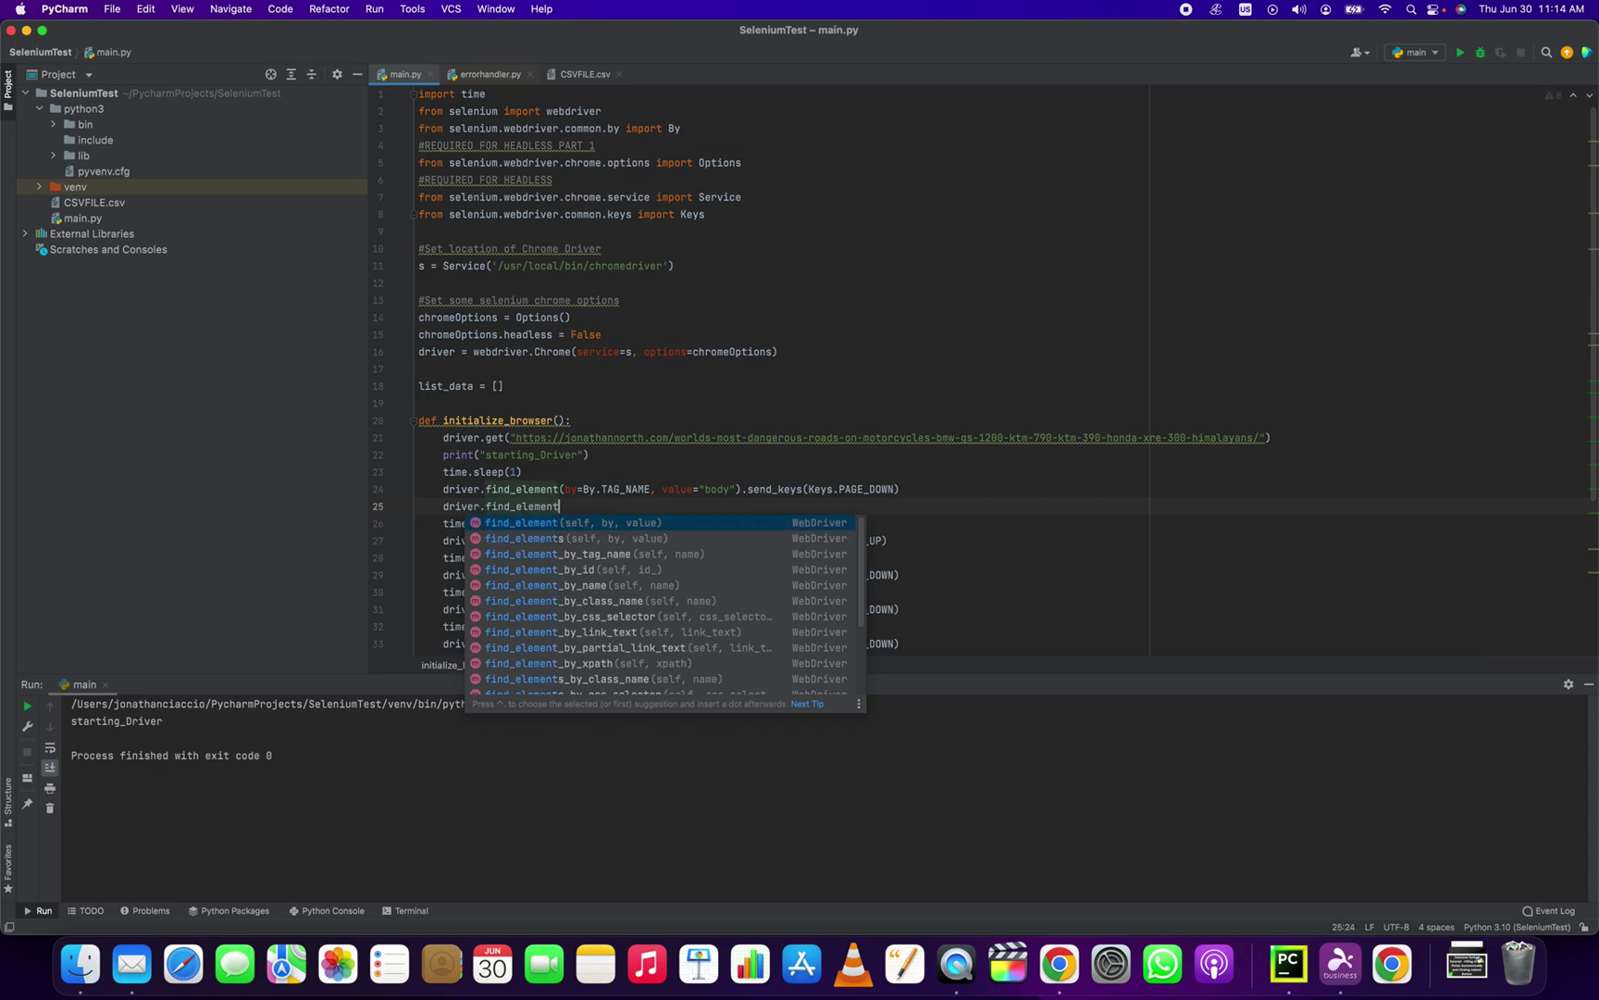
key("Down")
key("Up")
type("(")
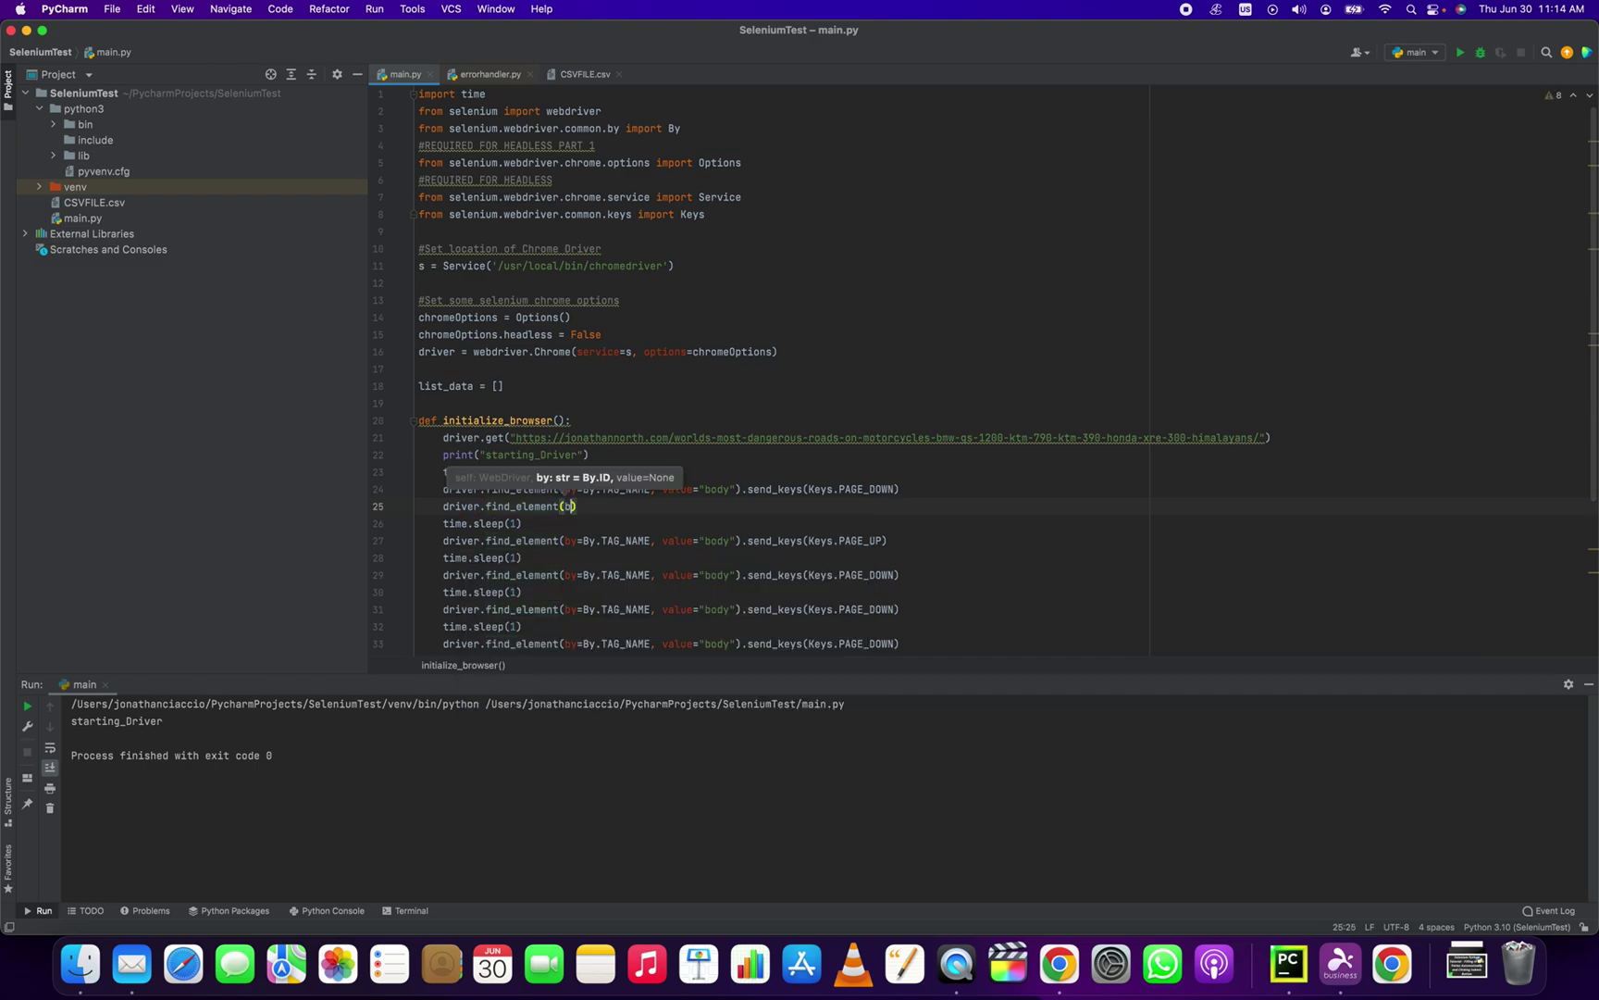
type("by=Bt")
key("BackSpace")
type("y")
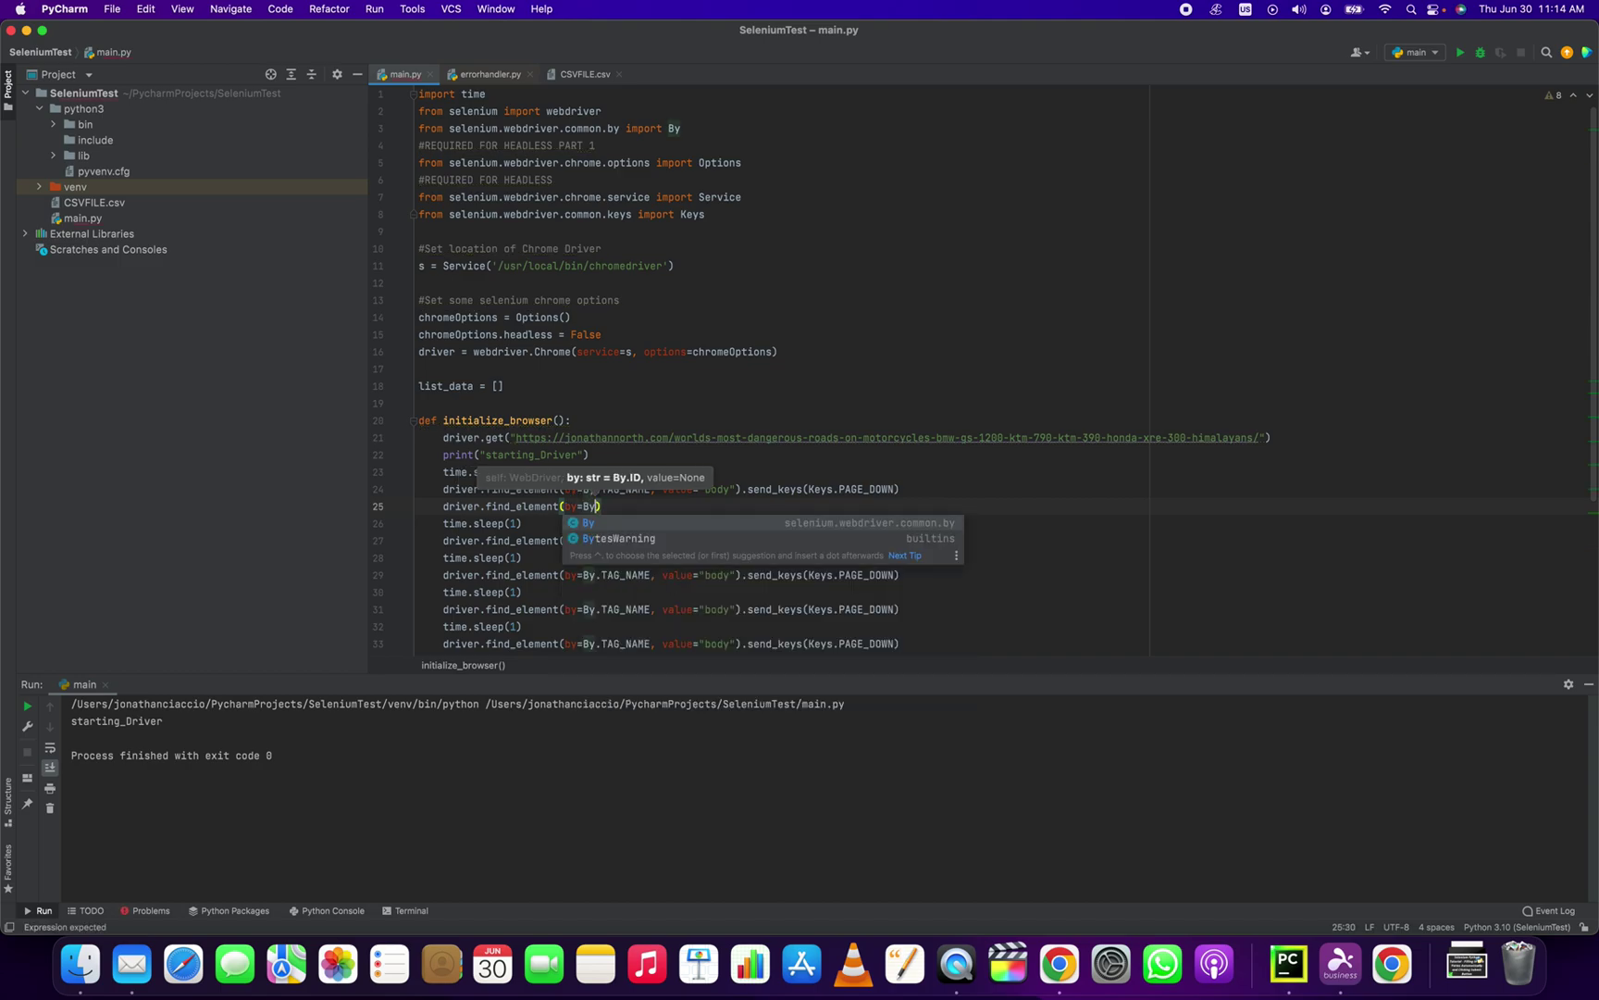
type(".TAG")
key("Tab")
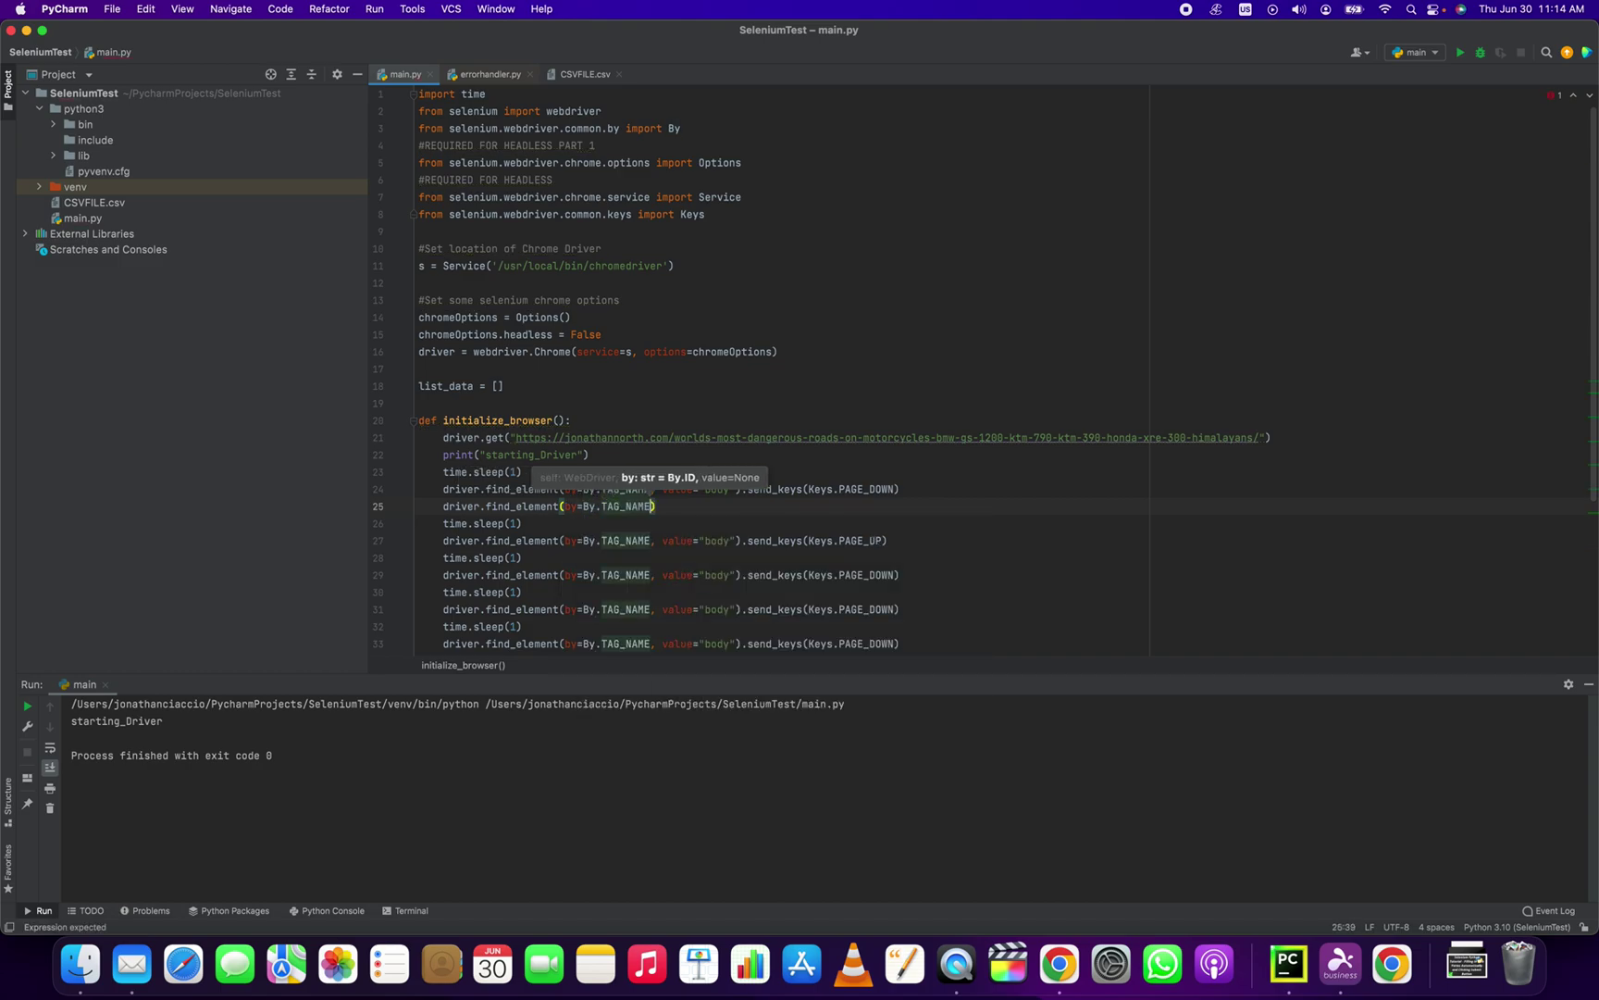
type(", vlue")
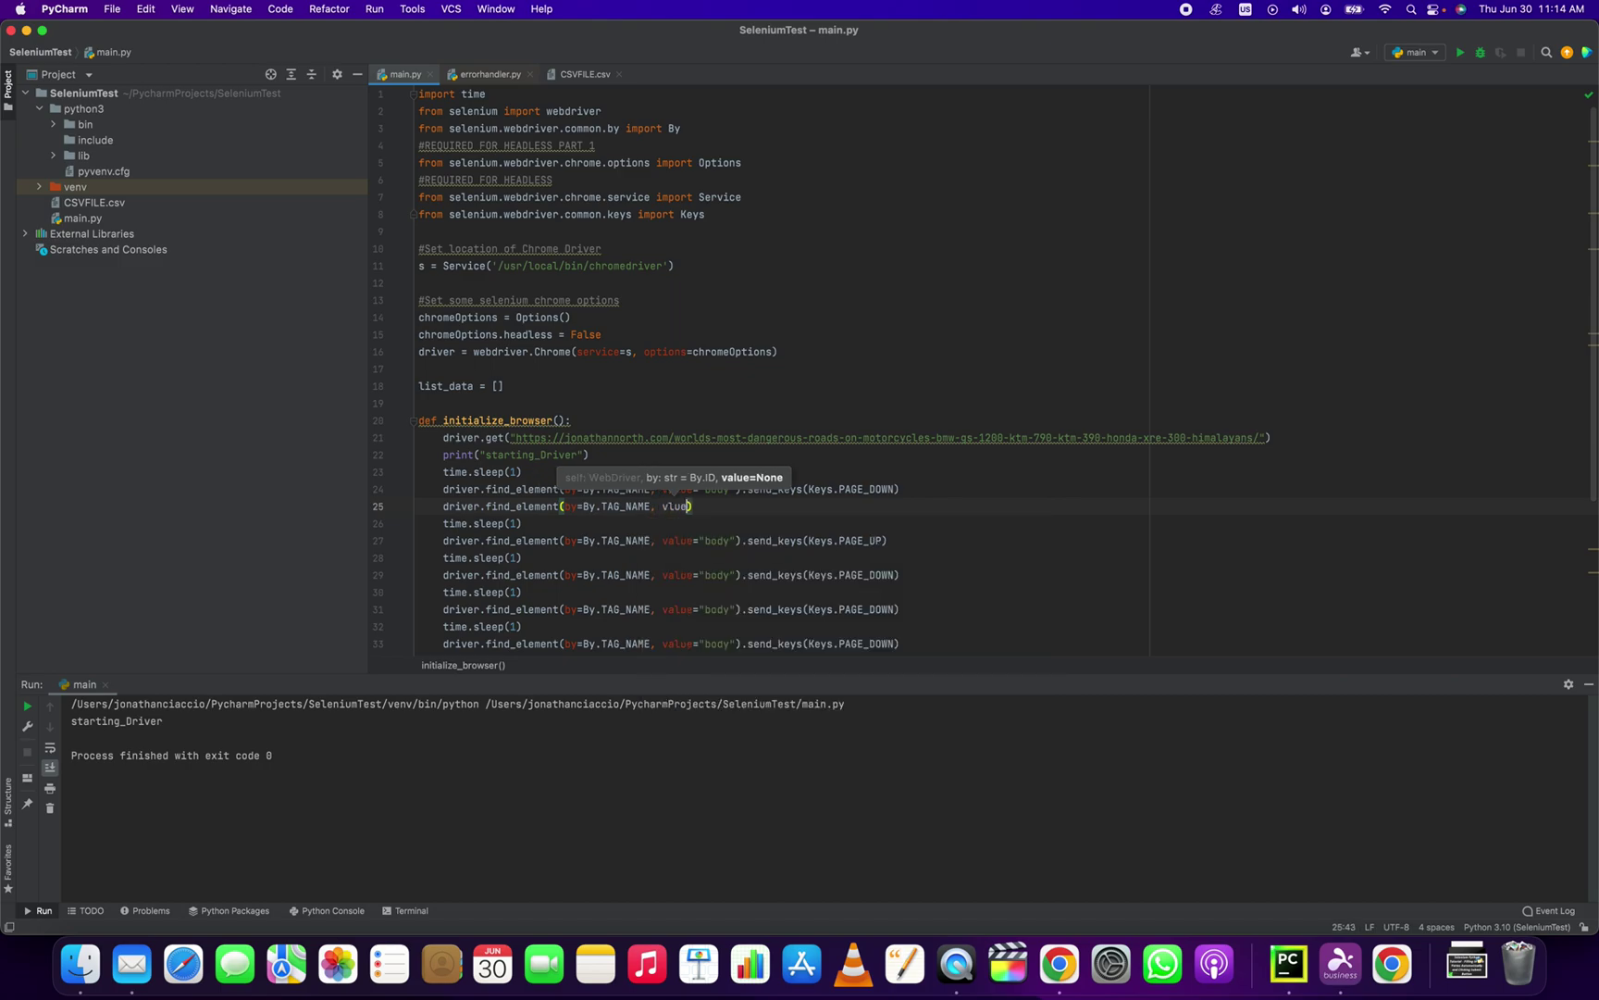
type("=\"body\"")
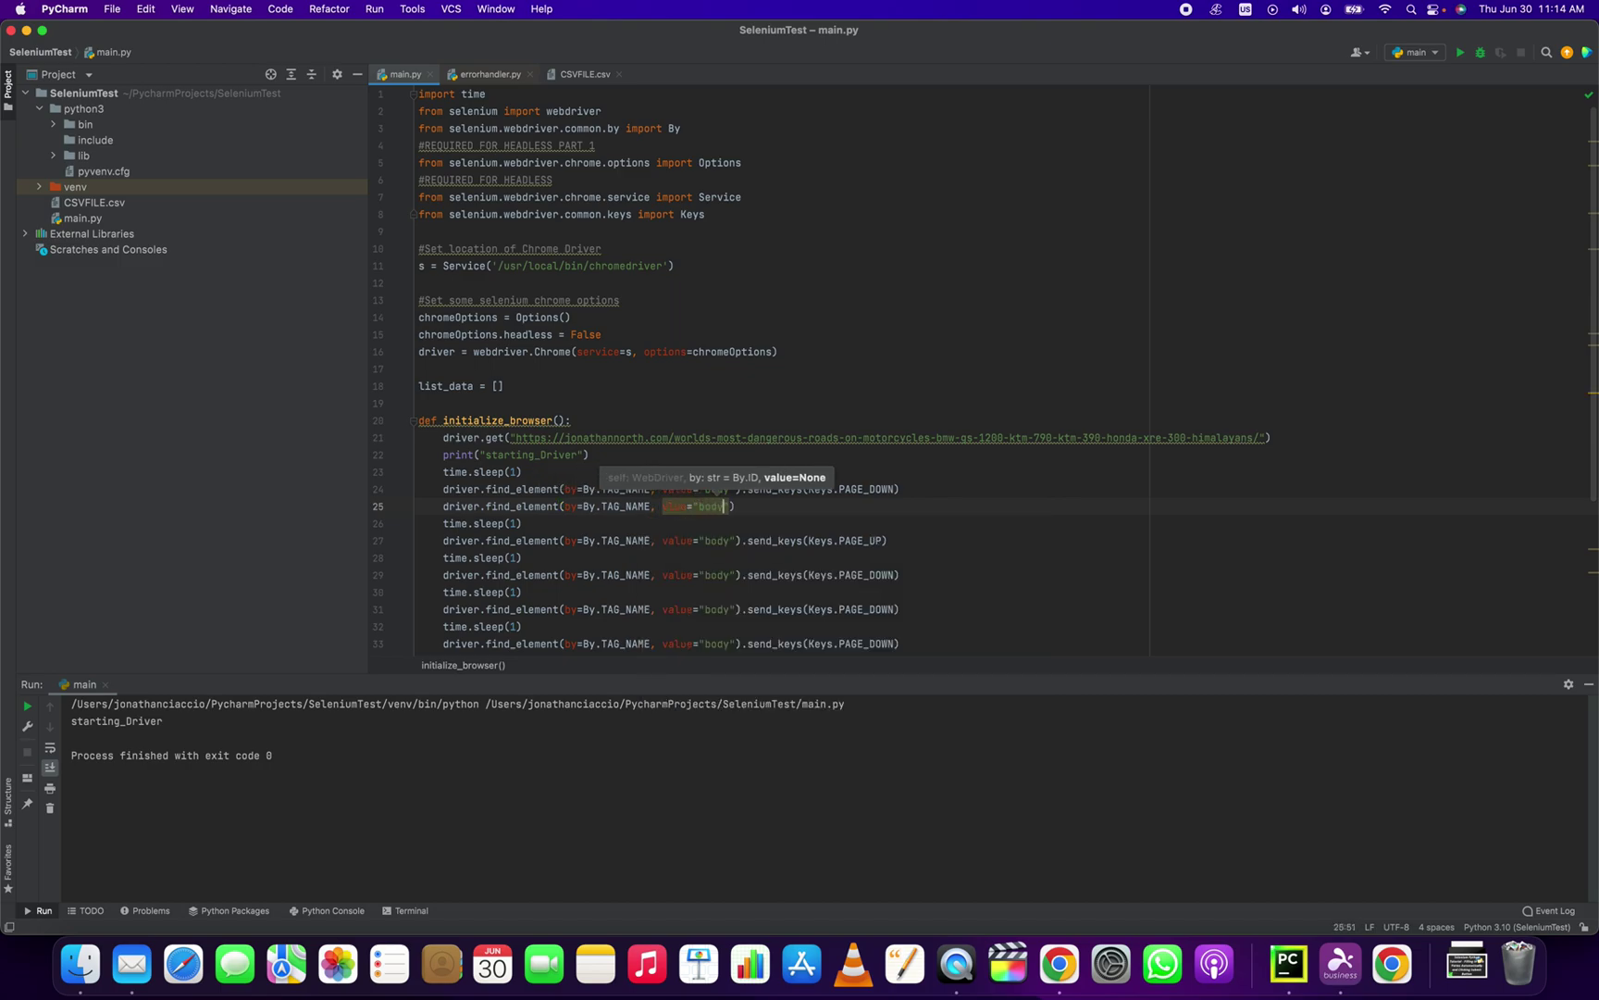
type(")\"")
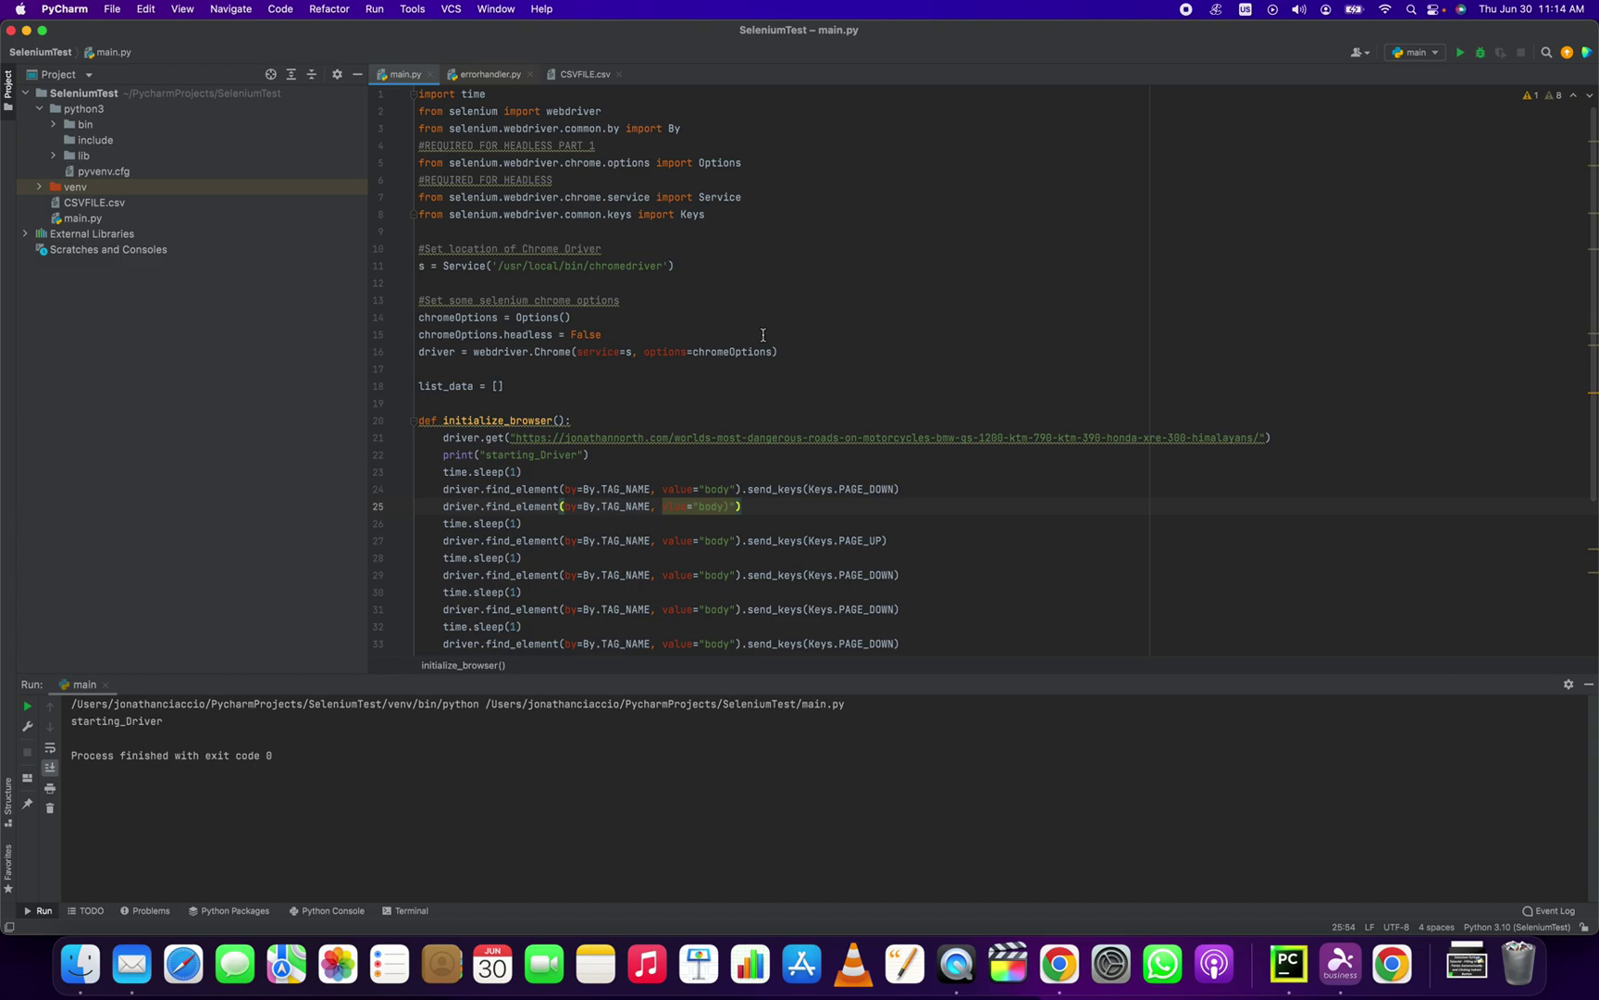
type(".se")
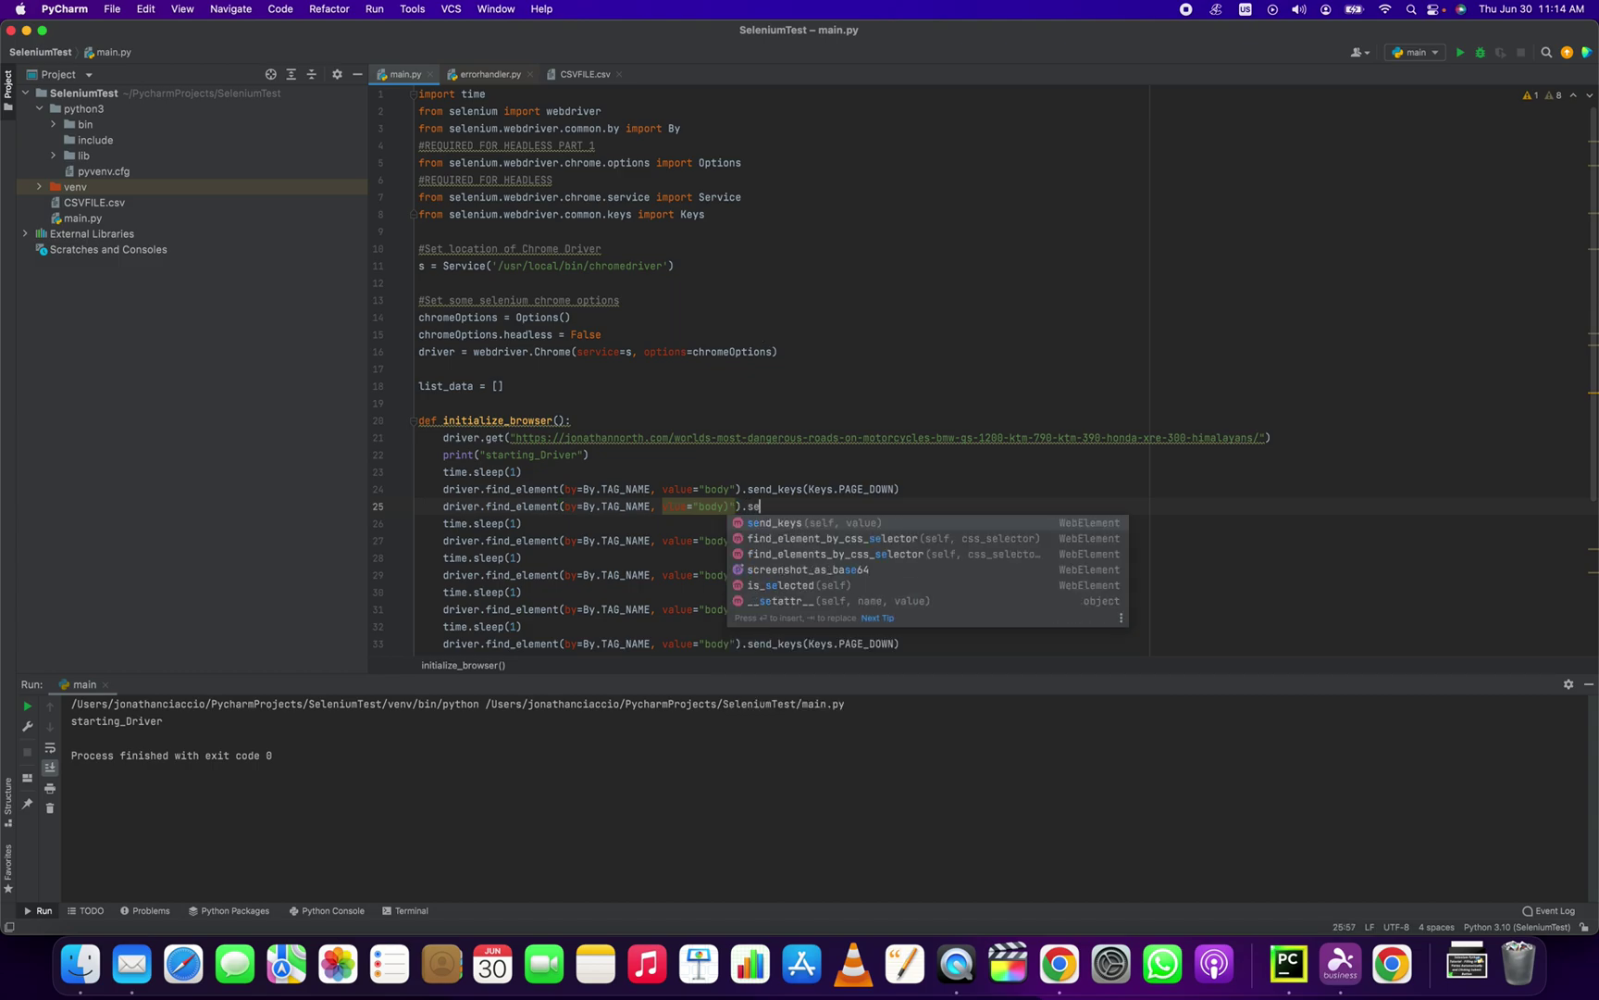
type("nd_")
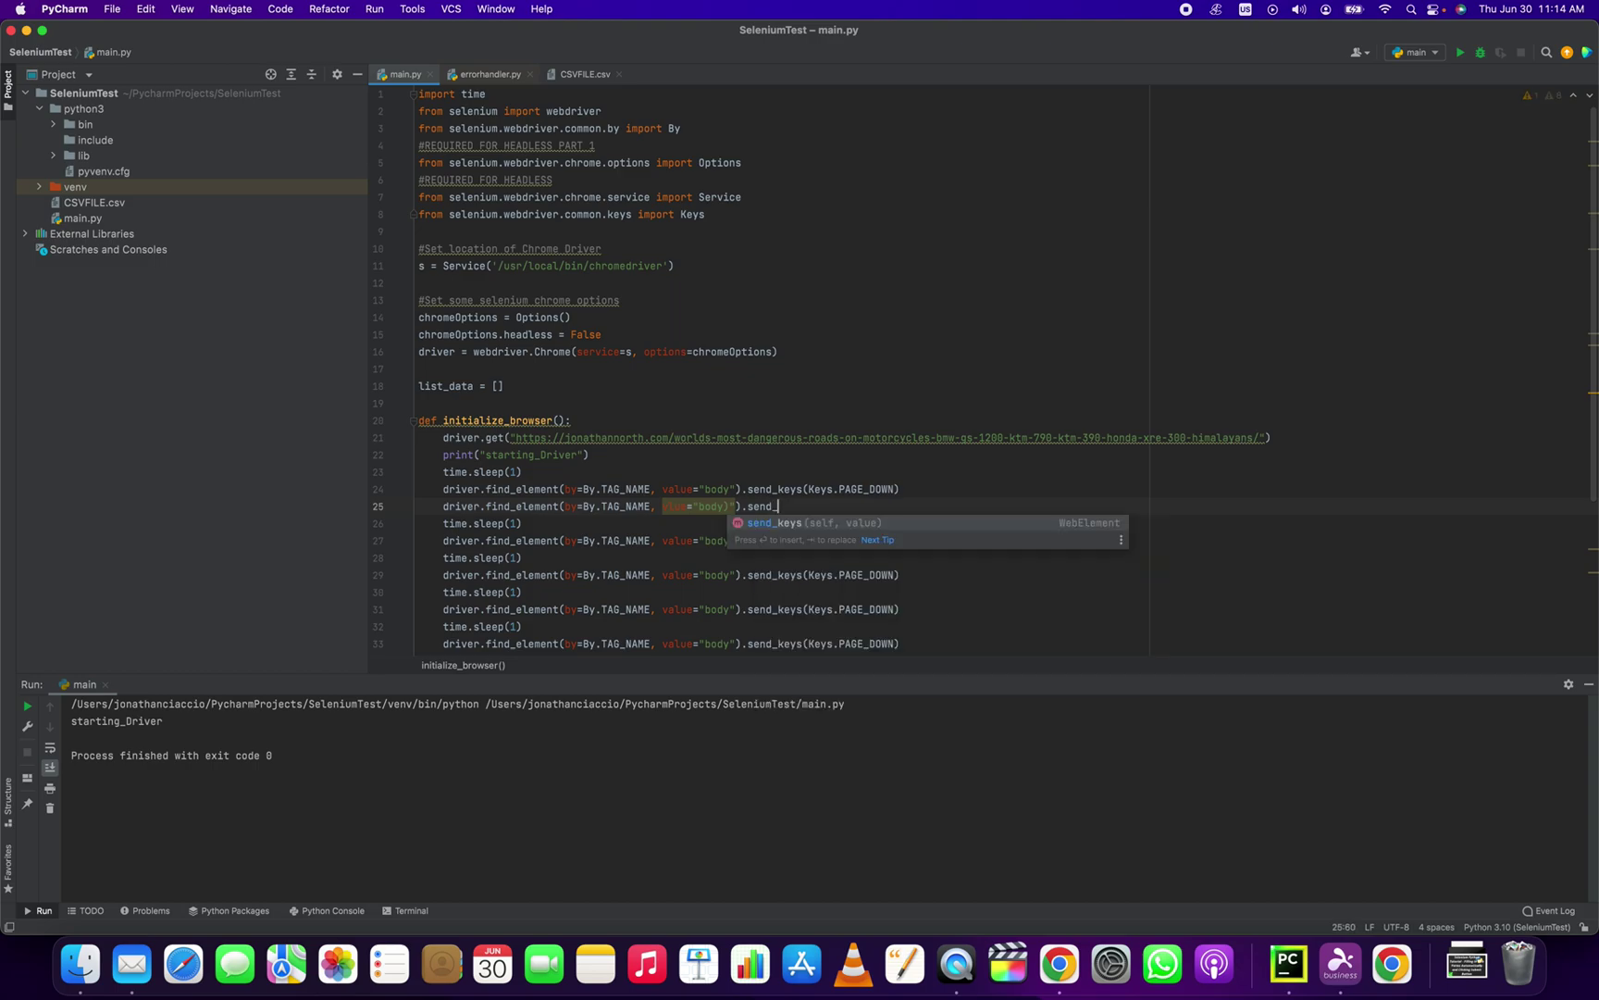
type("keys)")
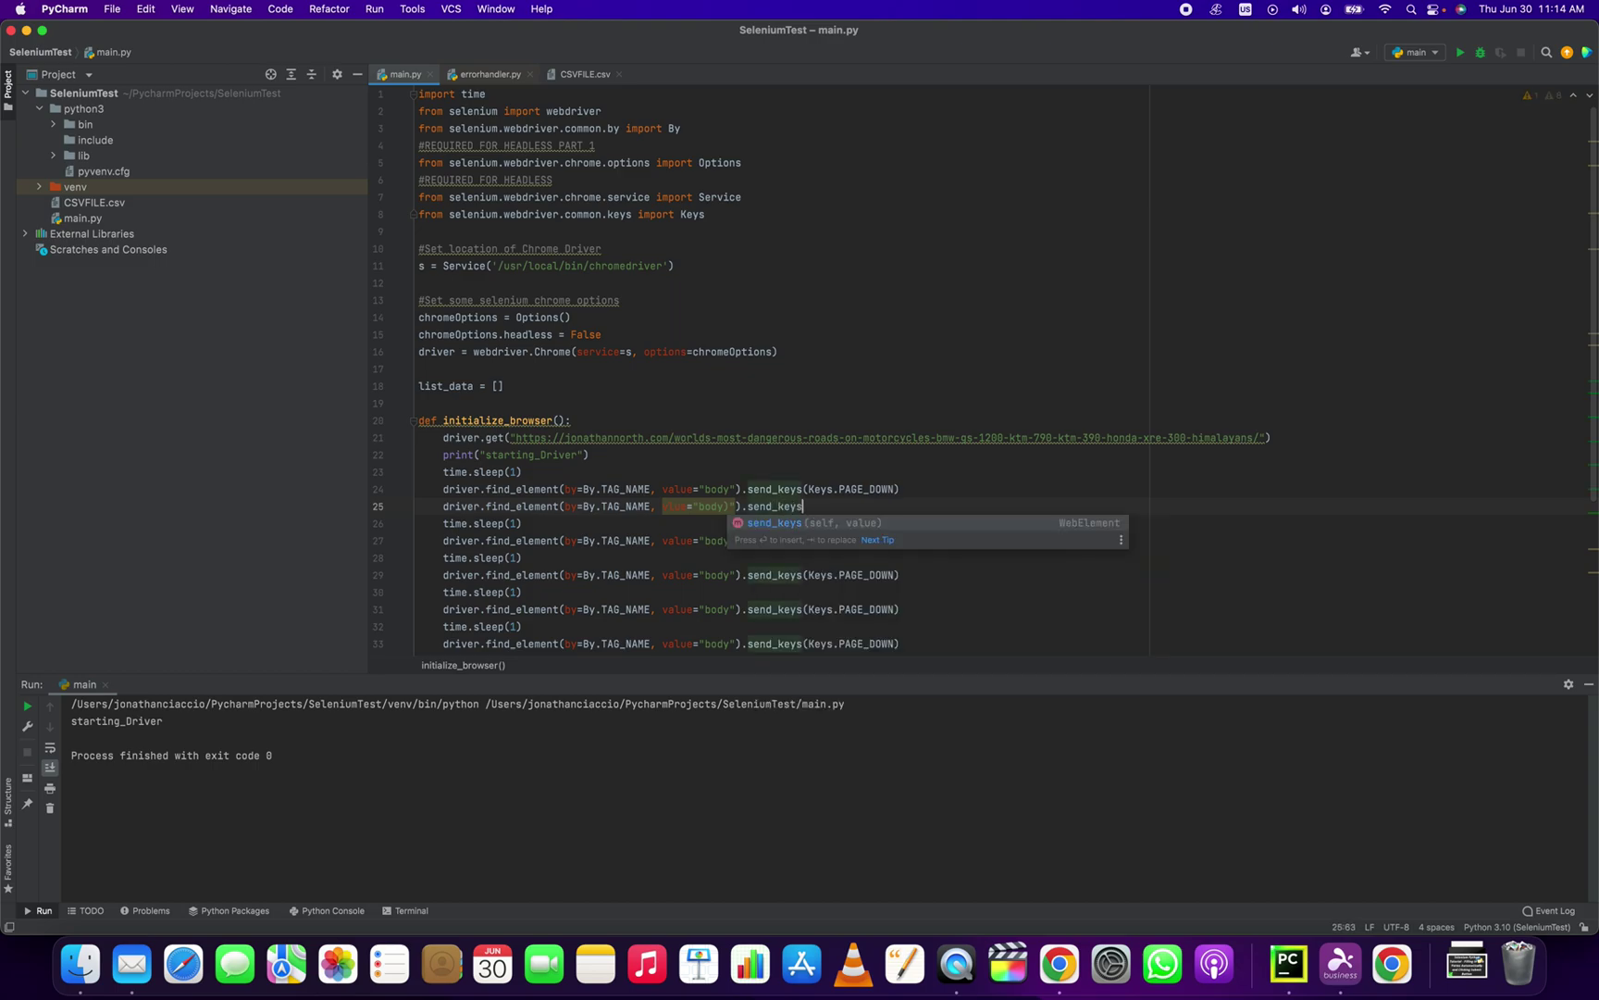
key("BackSpace")
type("()")
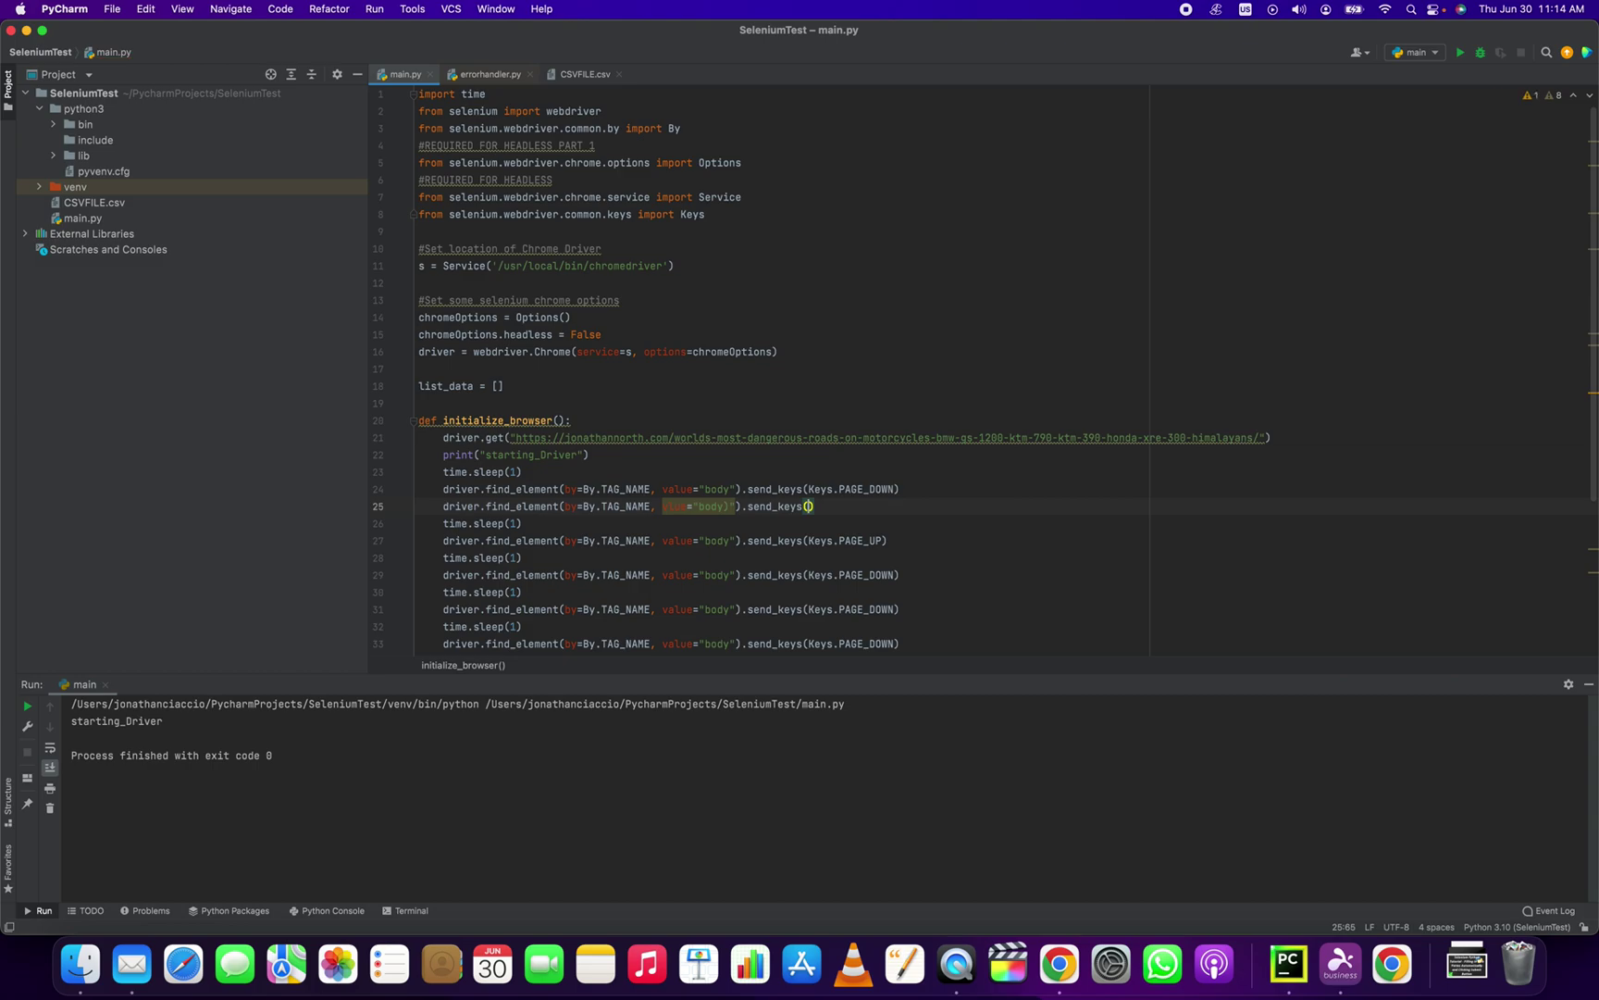
type("(")
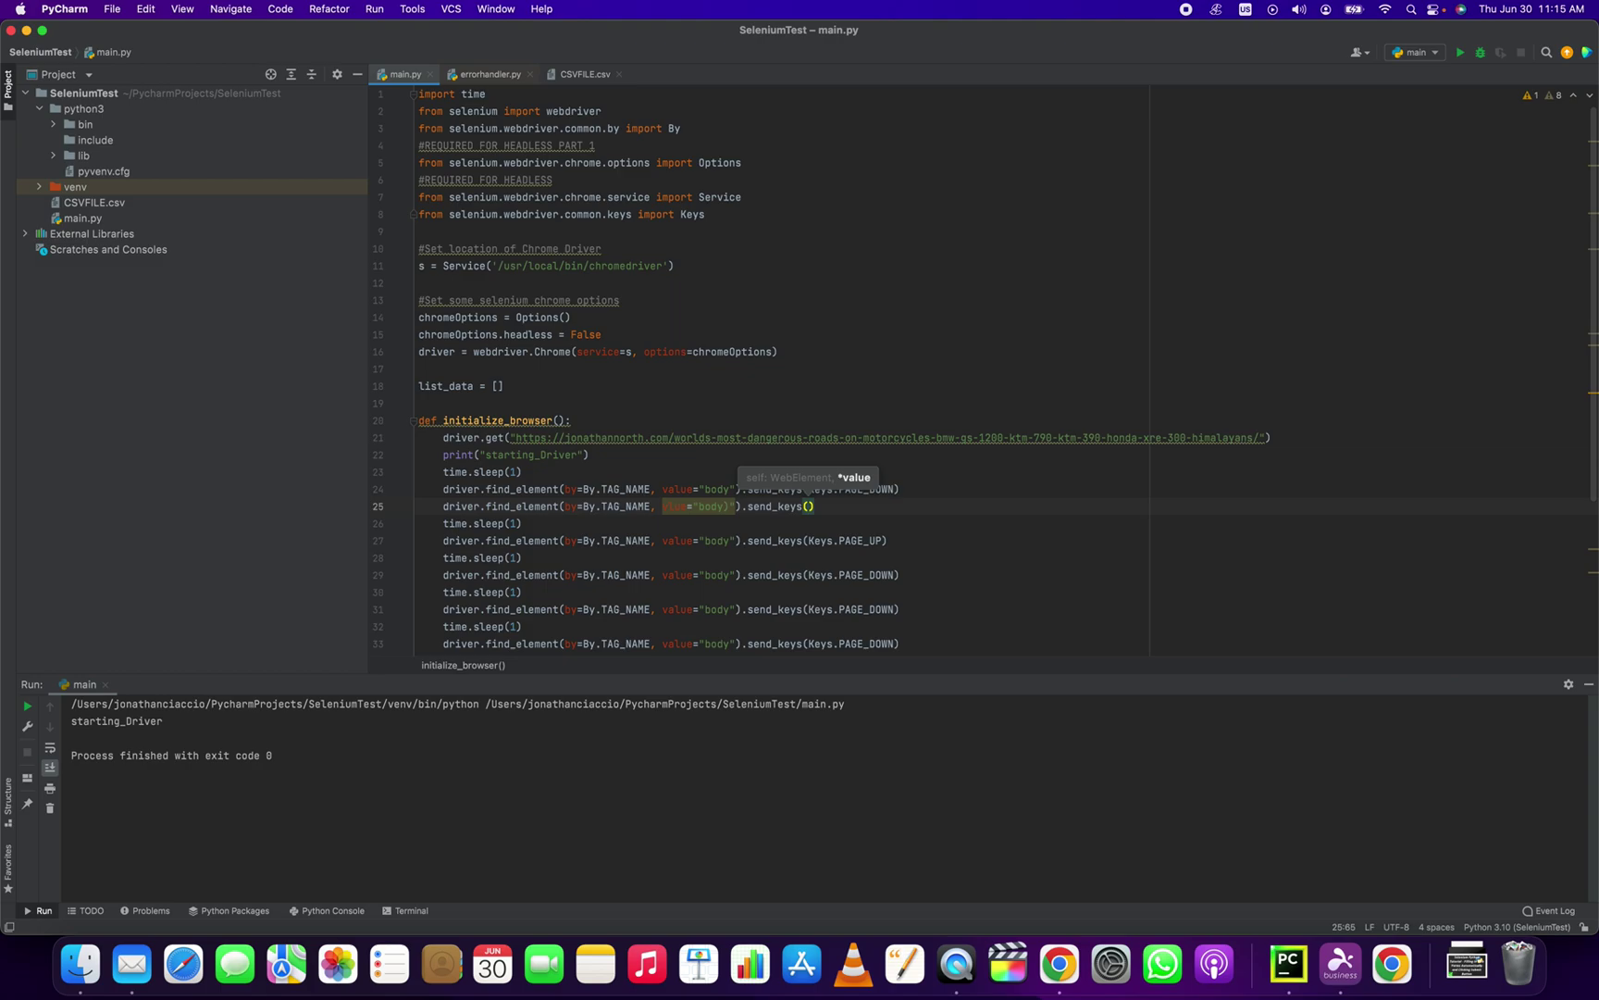
type("Keys")
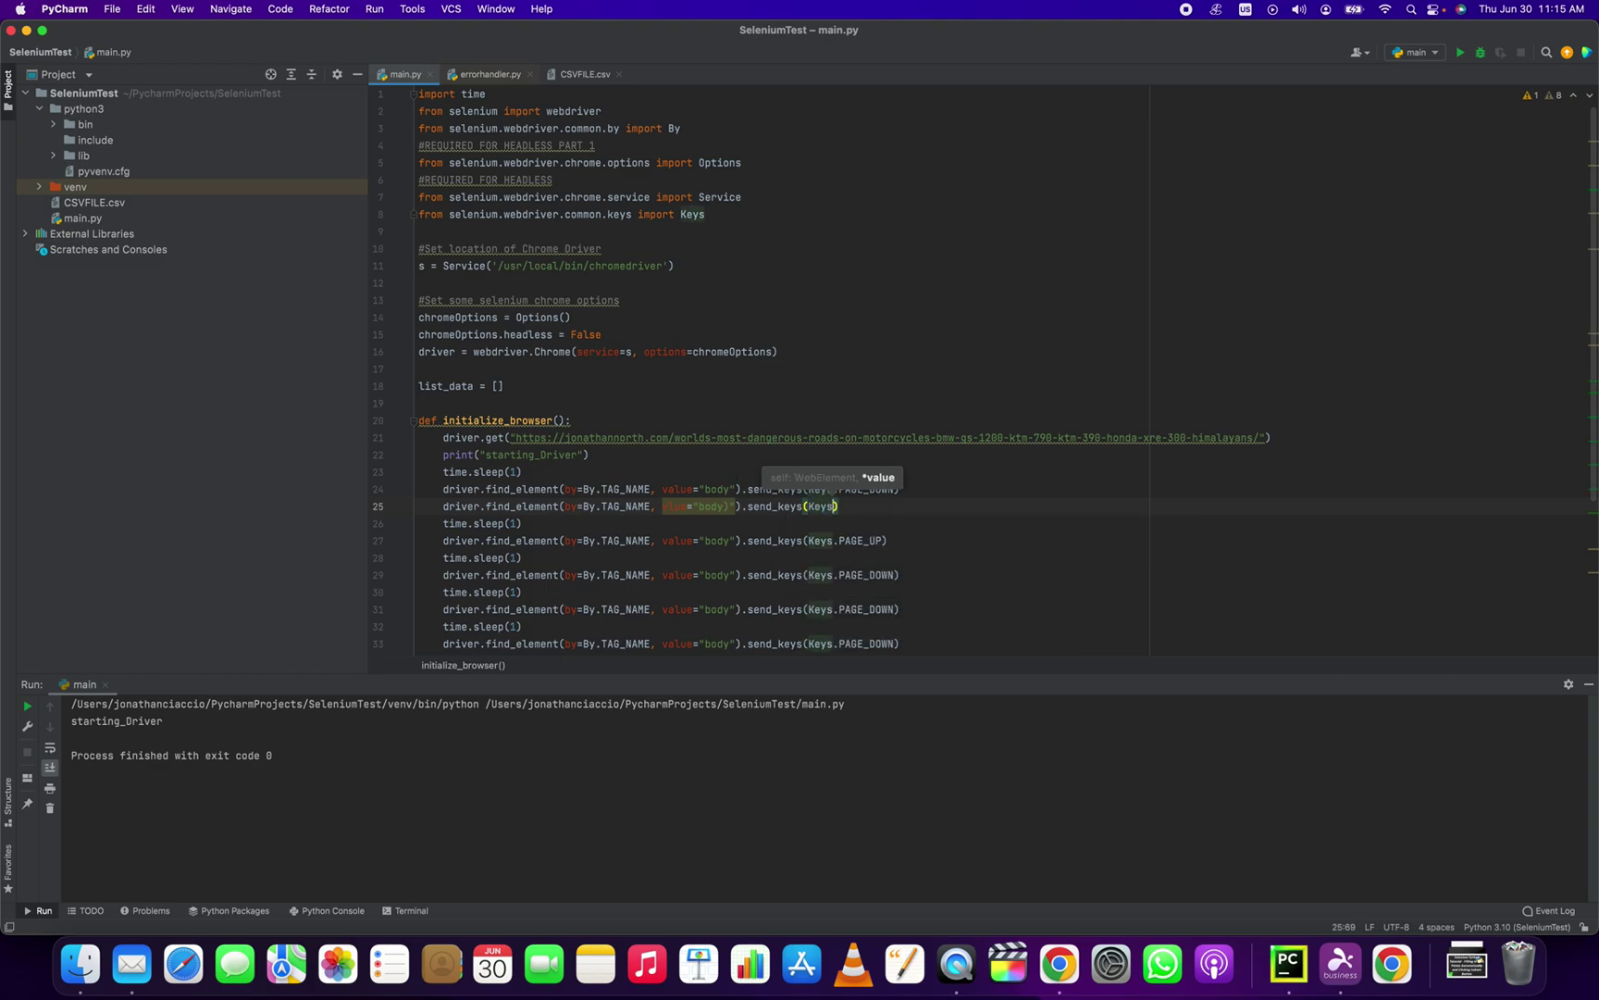
type(".")
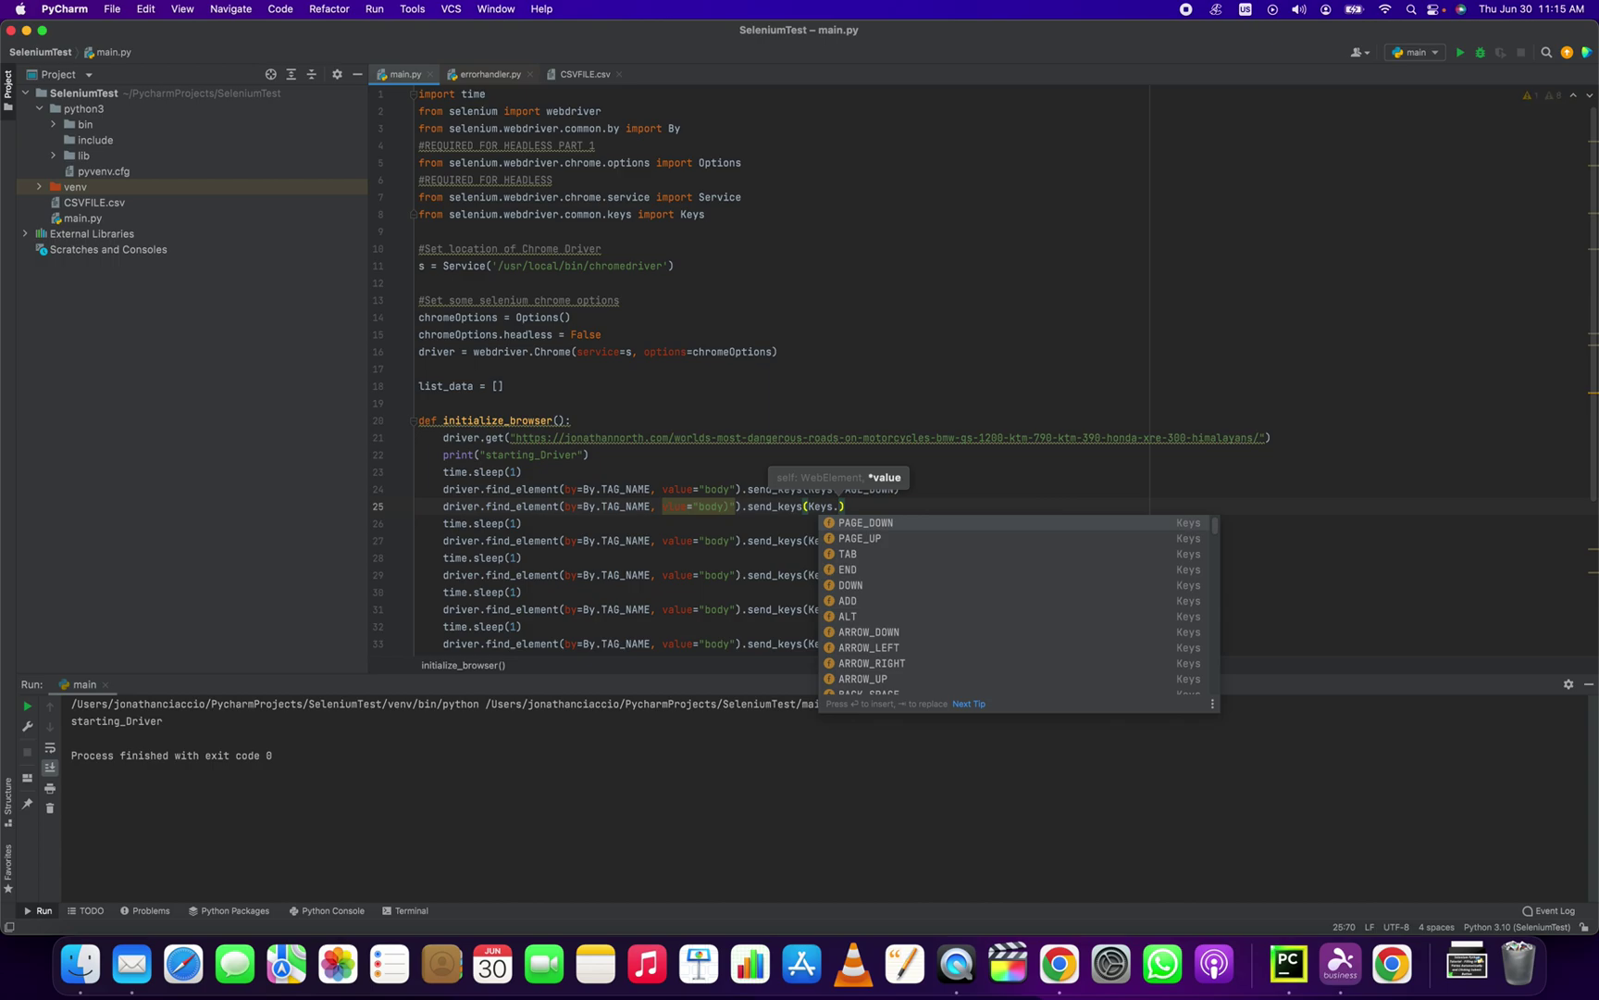
scroll(914, 598, "down", 2)
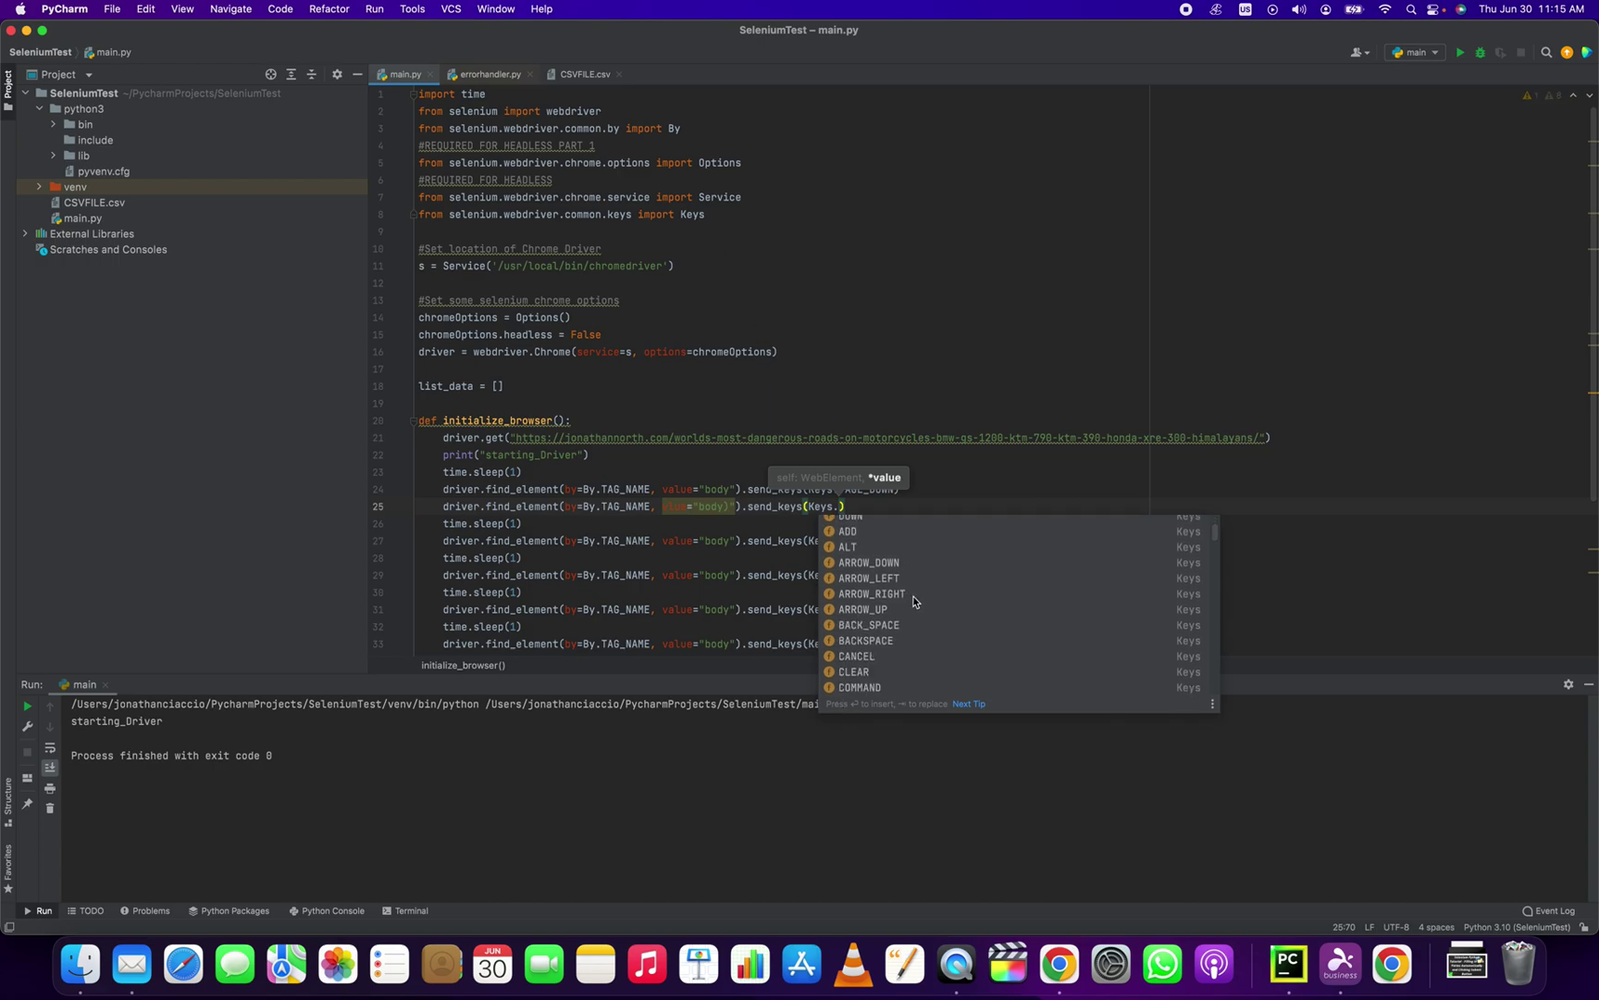
scroll(912, 599, "down", 3)
scroll(918, 613, "down", 3)
scroll(950, 631, "down", 3)
scroll(1000, 656, "down", 2)
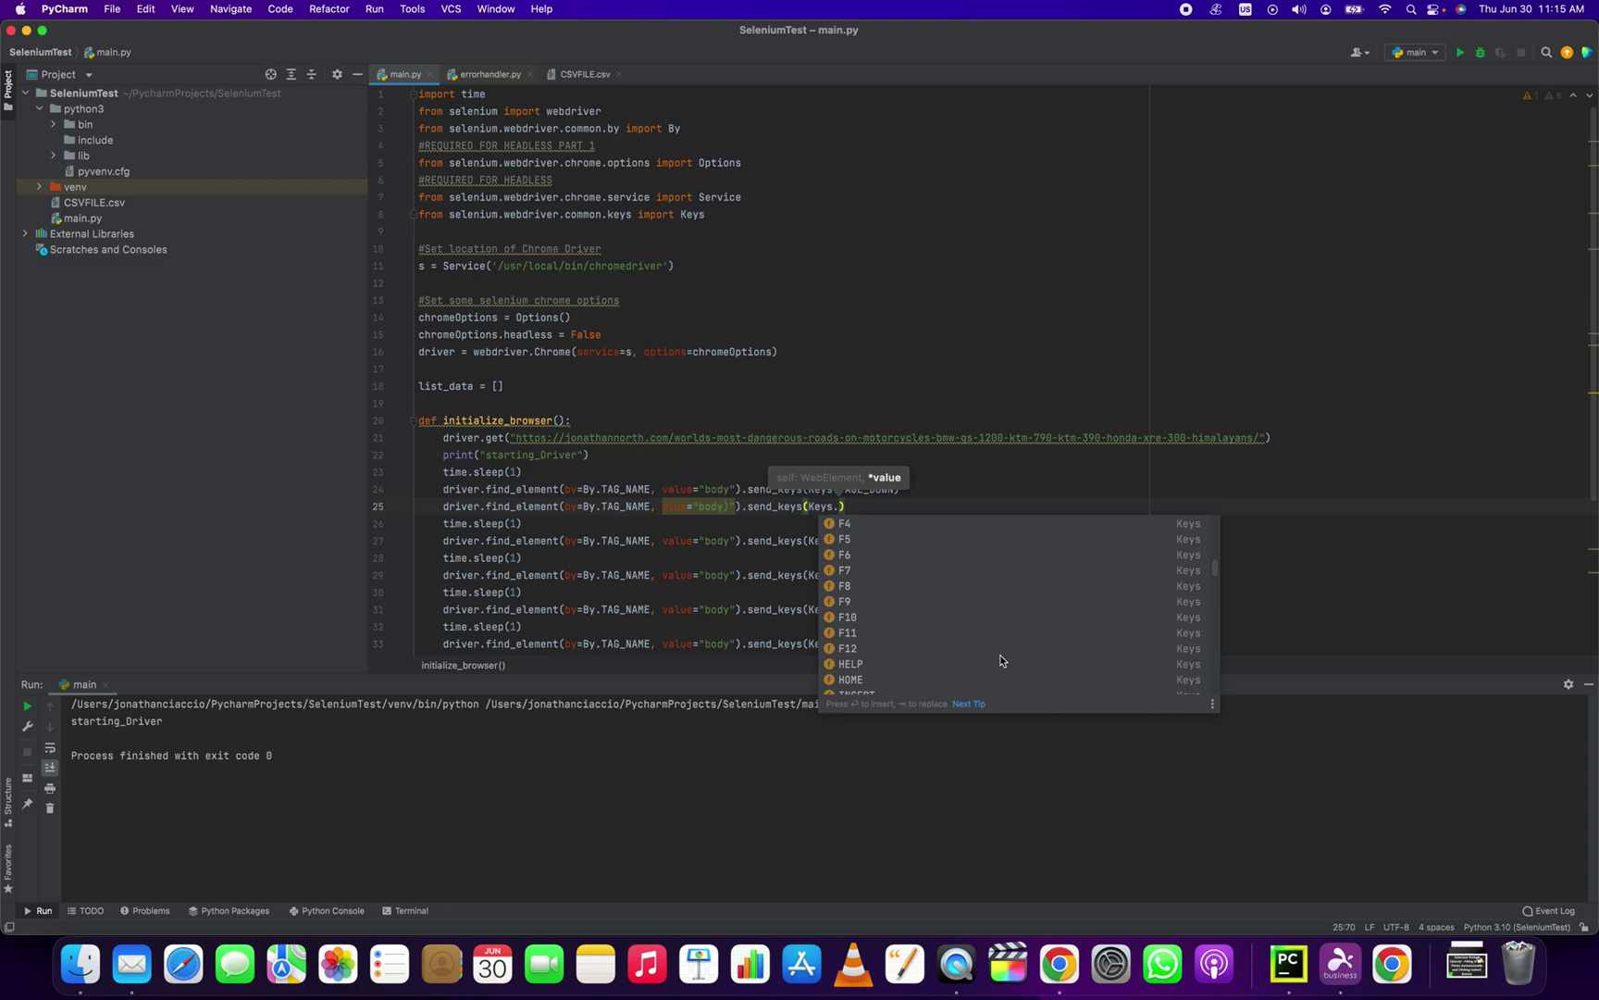
scroll(999, 656, "down", 3)
scroll(999, 656, "down", 3)
scroll(1037, 649, "down", 3)
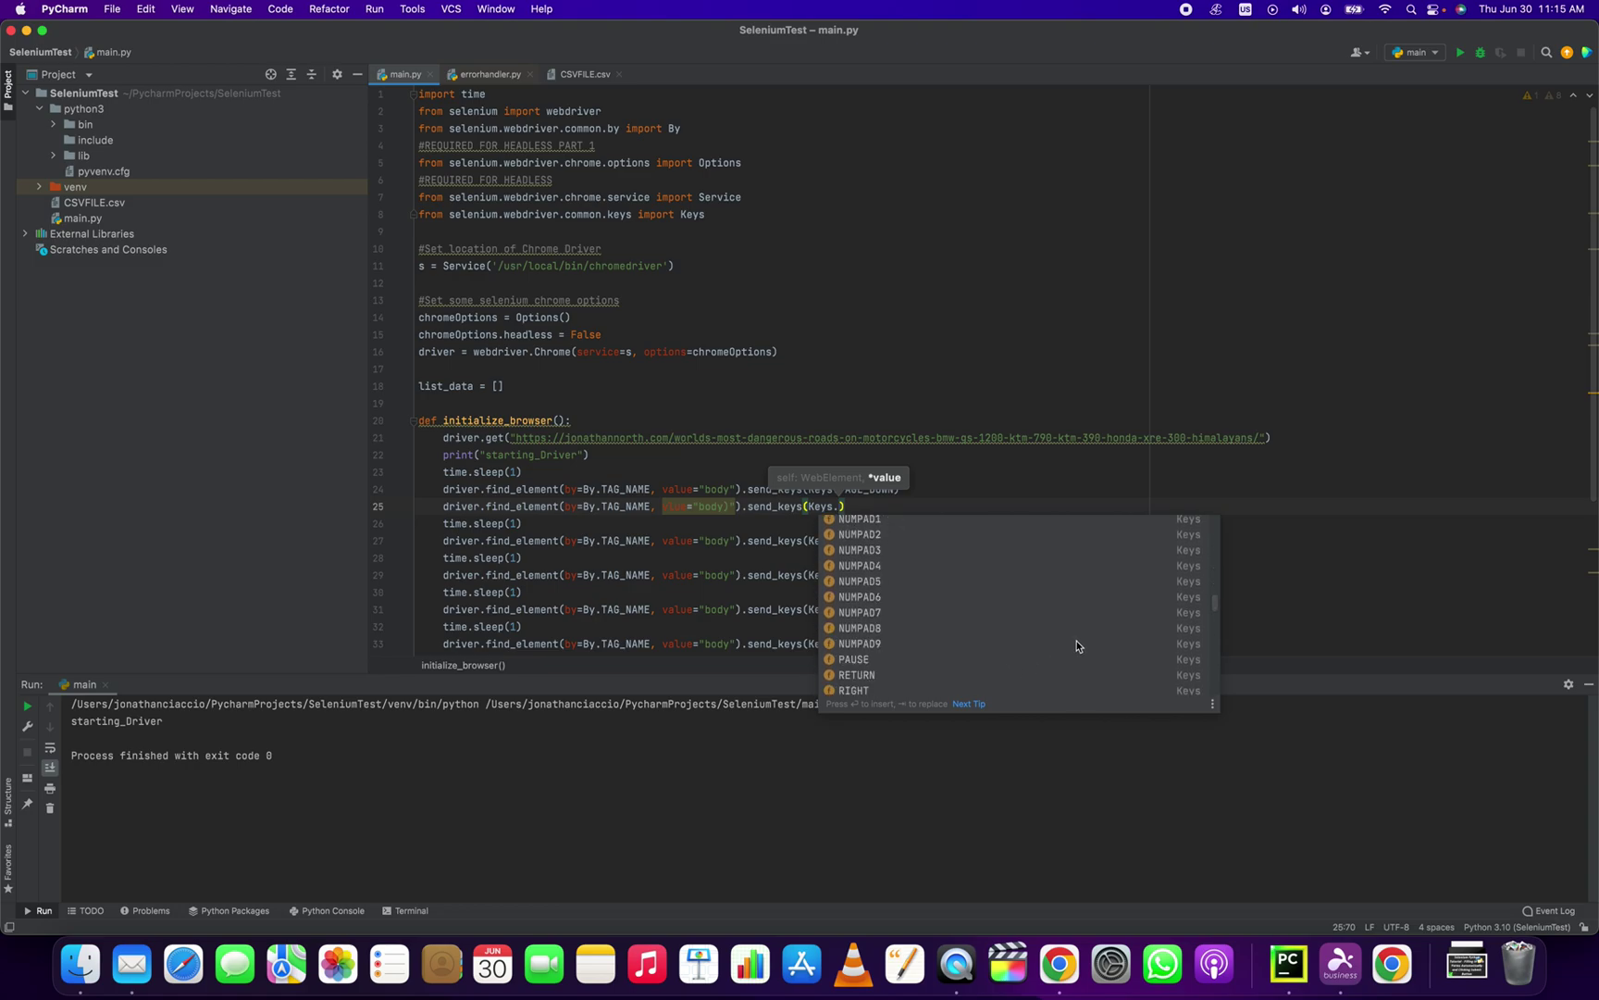
scroll(1078, 645, "down", 3)
scroll(1077, 645, "down", 3)
scroll(1219, 645, "down", 2)
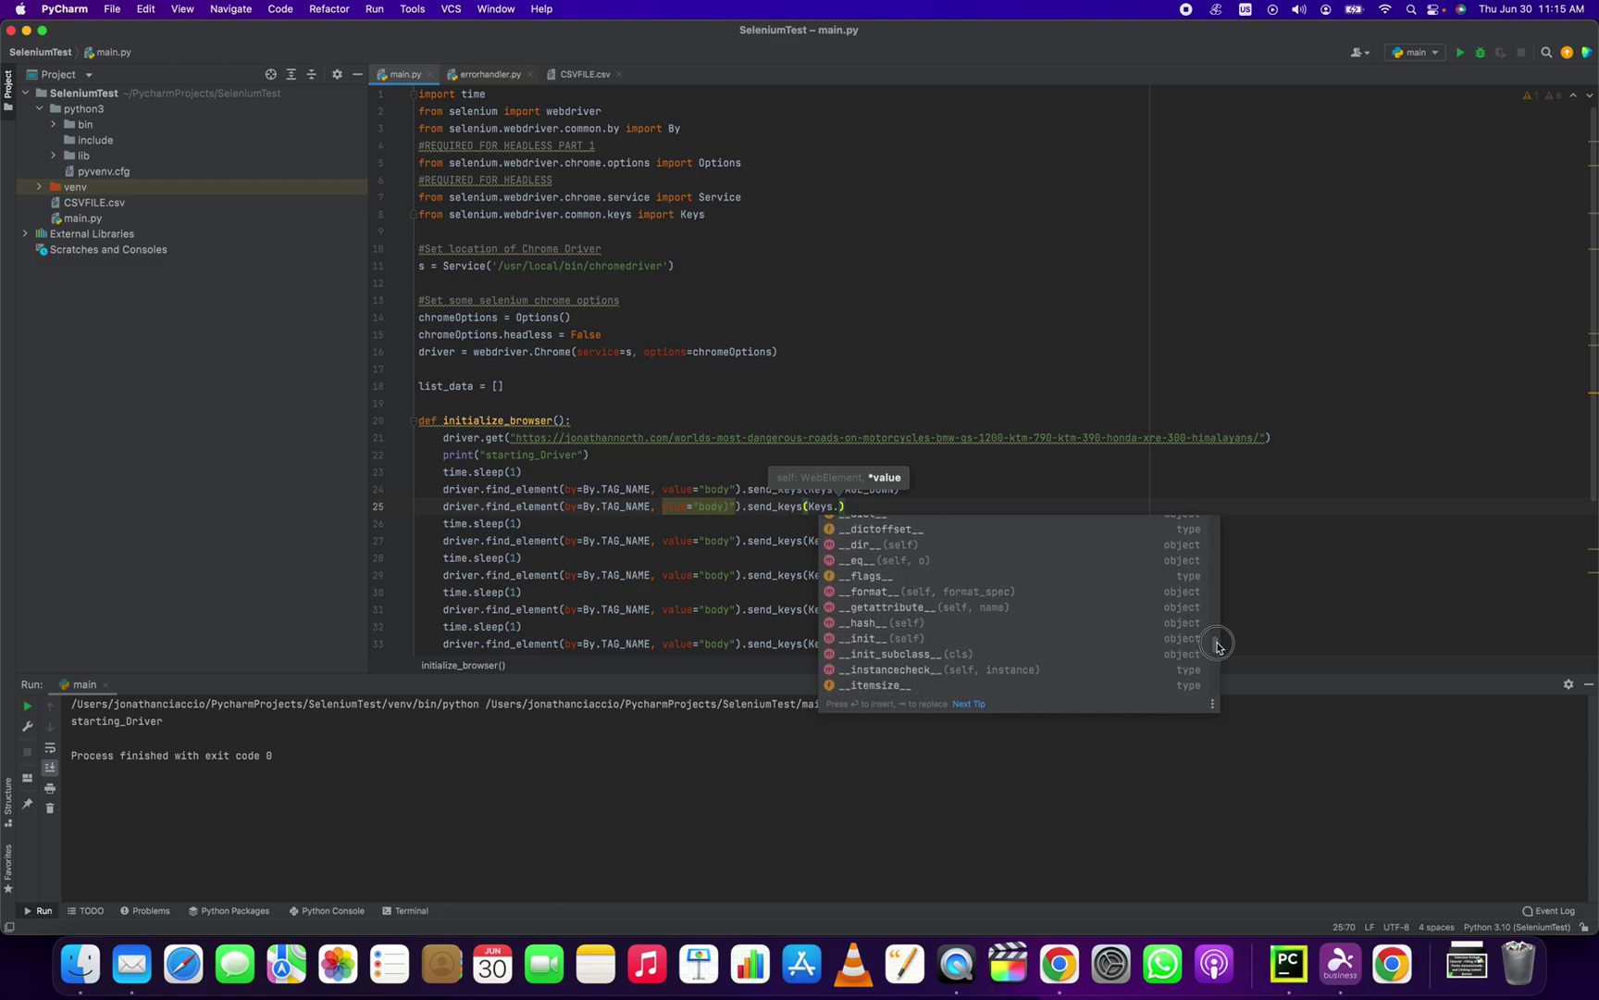
left_click_drag(1218, 645, 1219, 523)
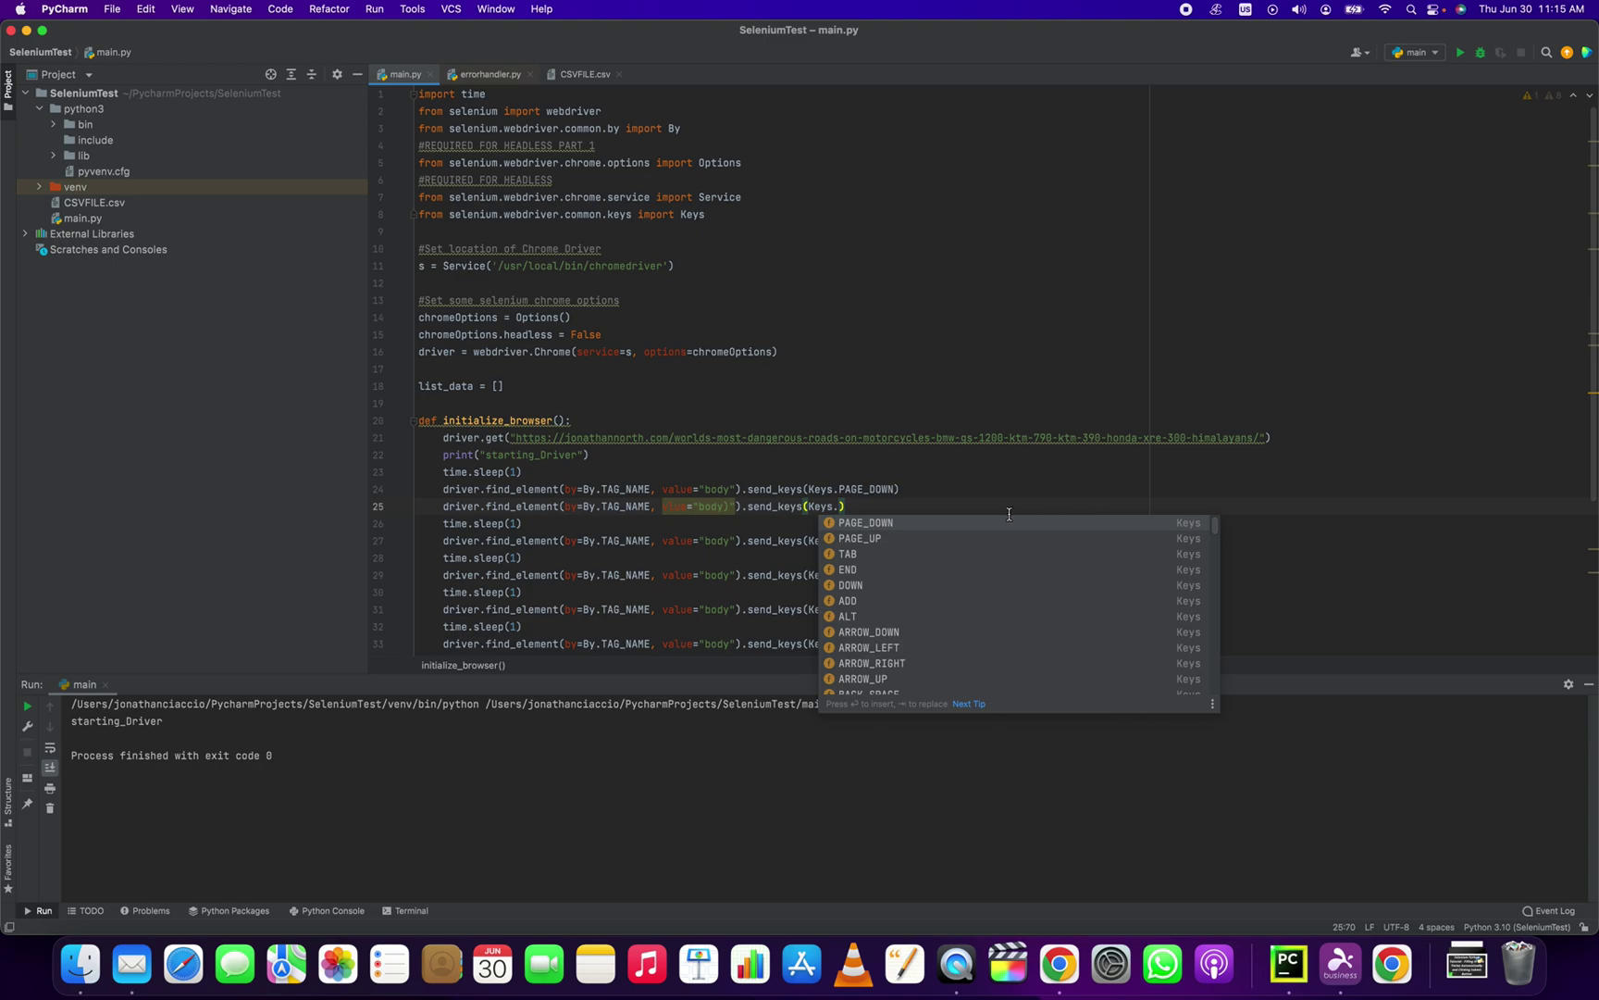
Insert Keys.PAGE_DOWN from autocomplete as the send_keys argument on line 25.
double_click(854, 524)
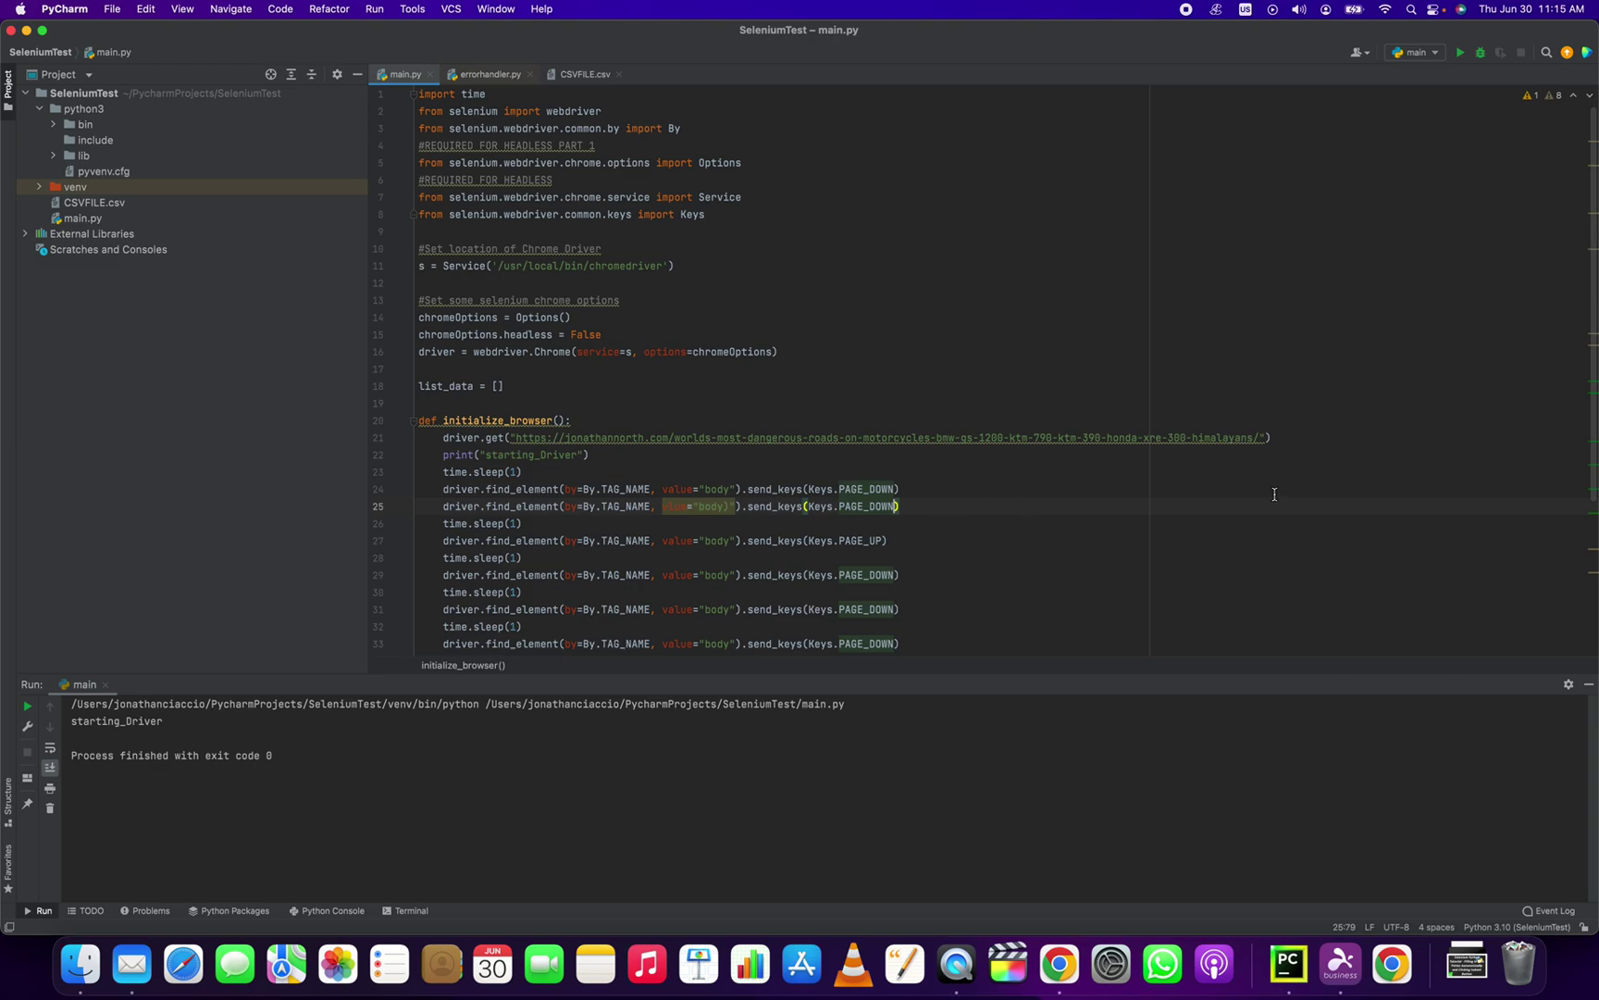
Delete the duplicated find_element line 25 and check the remaining PAGE_DOWN lines.
key("Right")
key("shift+Up")
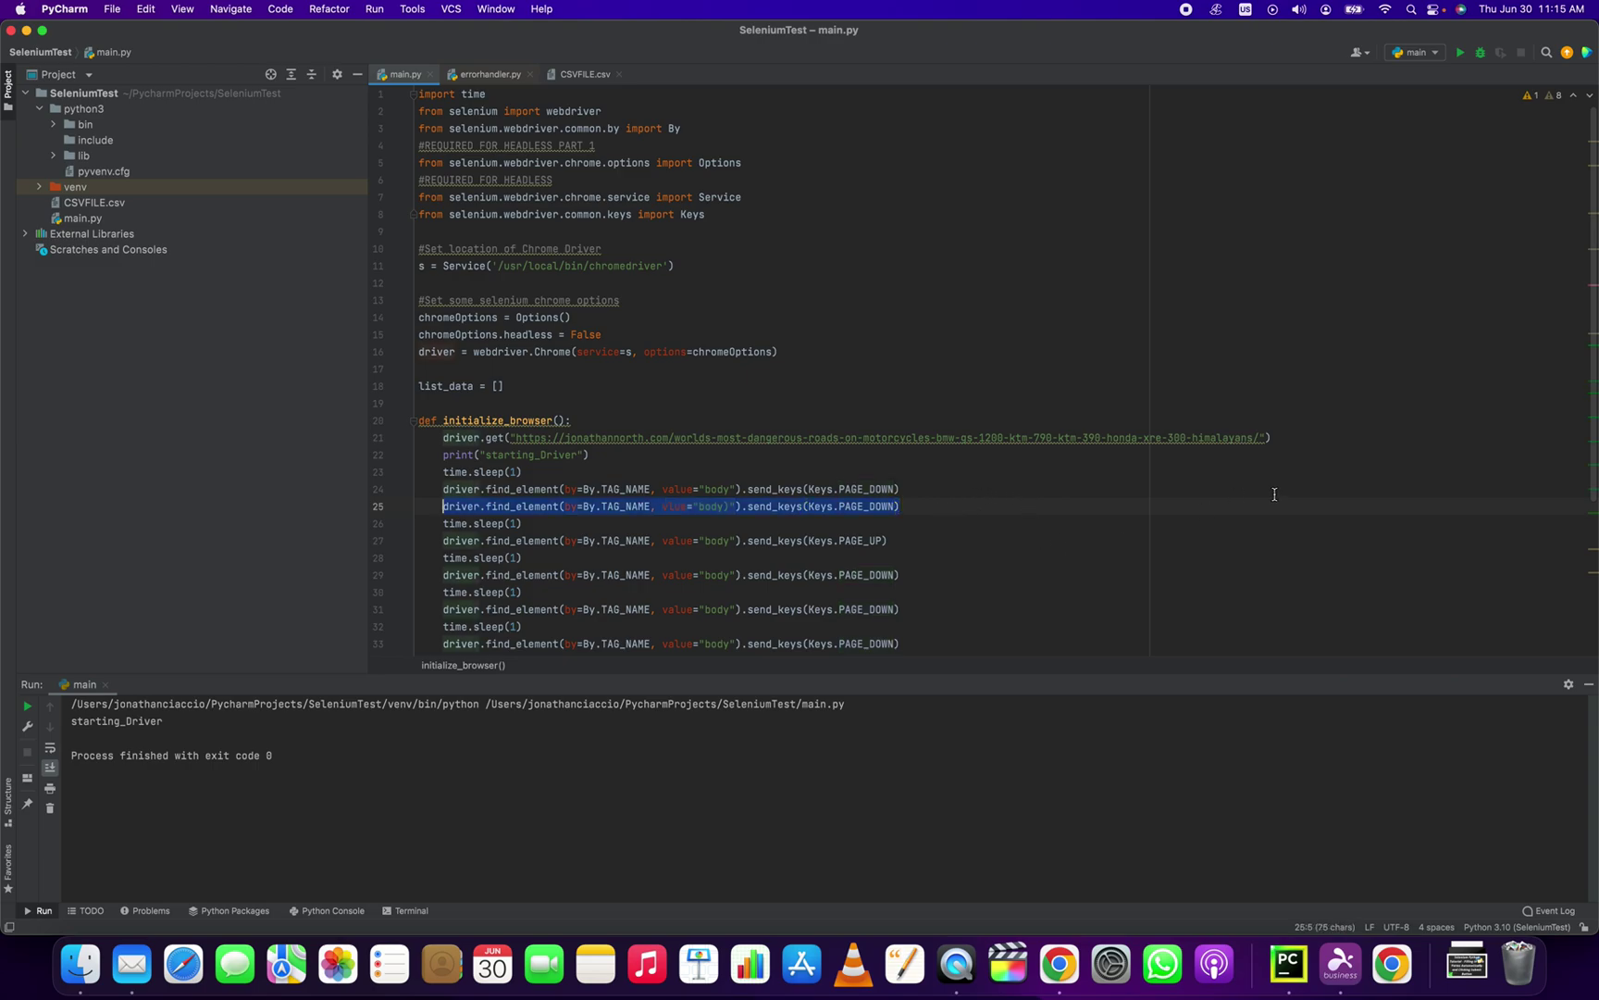
key("BackSpace")
key("Delete")
key("Delete")
key("Delete")
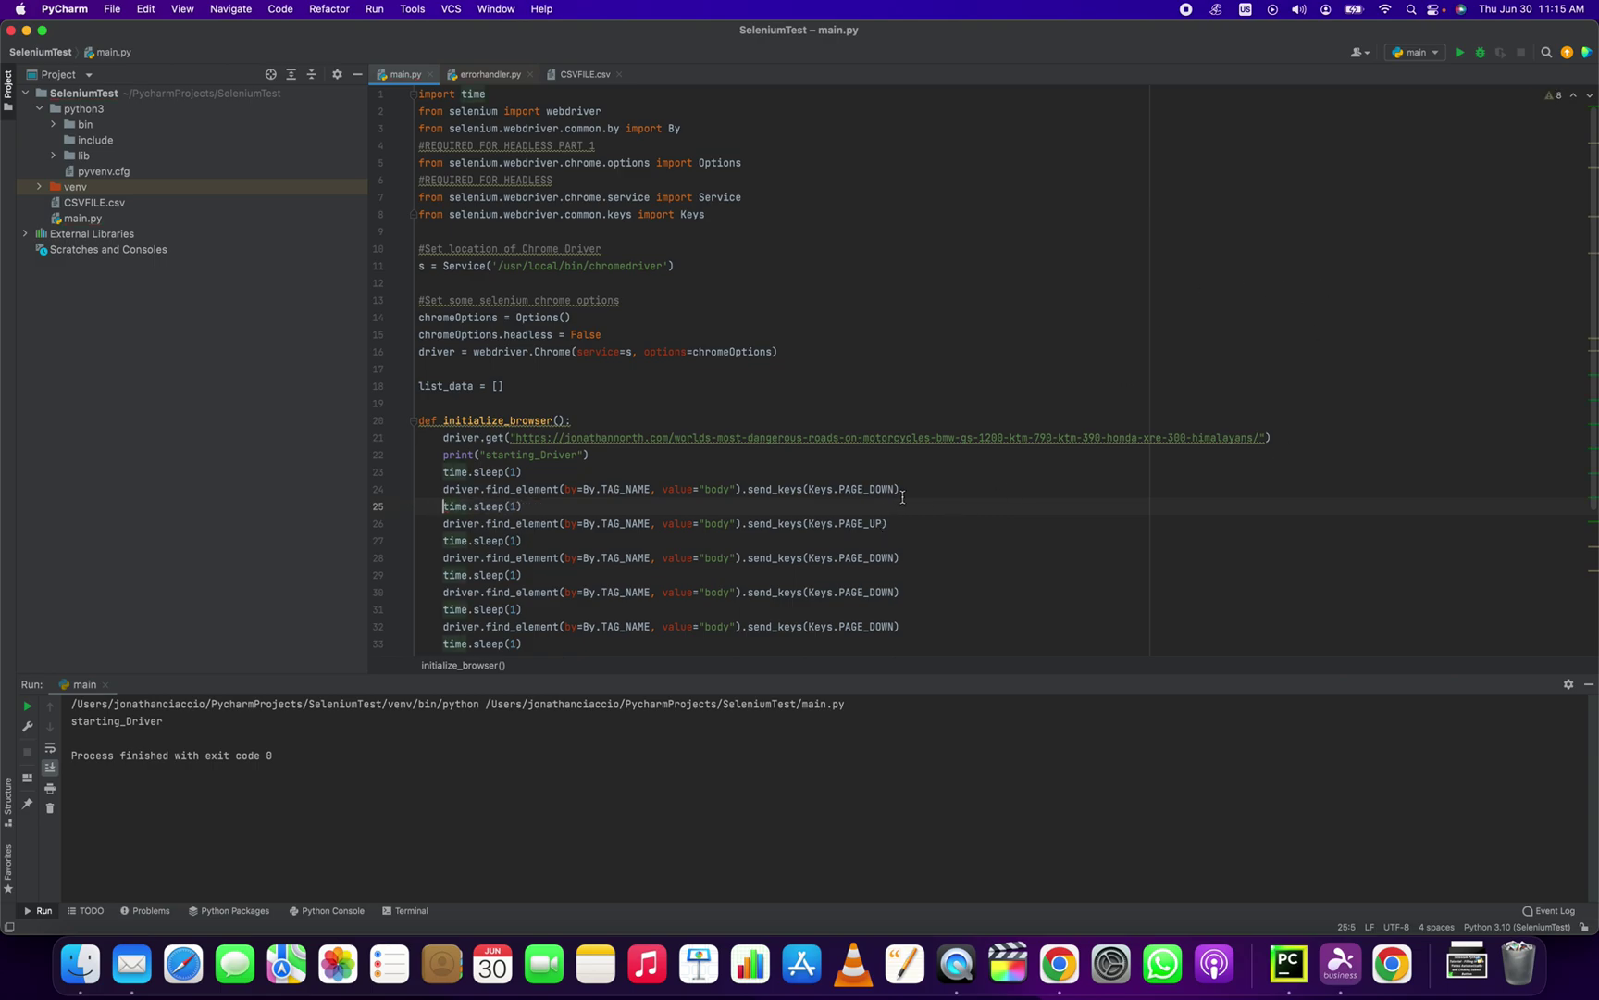
left_click_drag(901, 490, 445, 490)
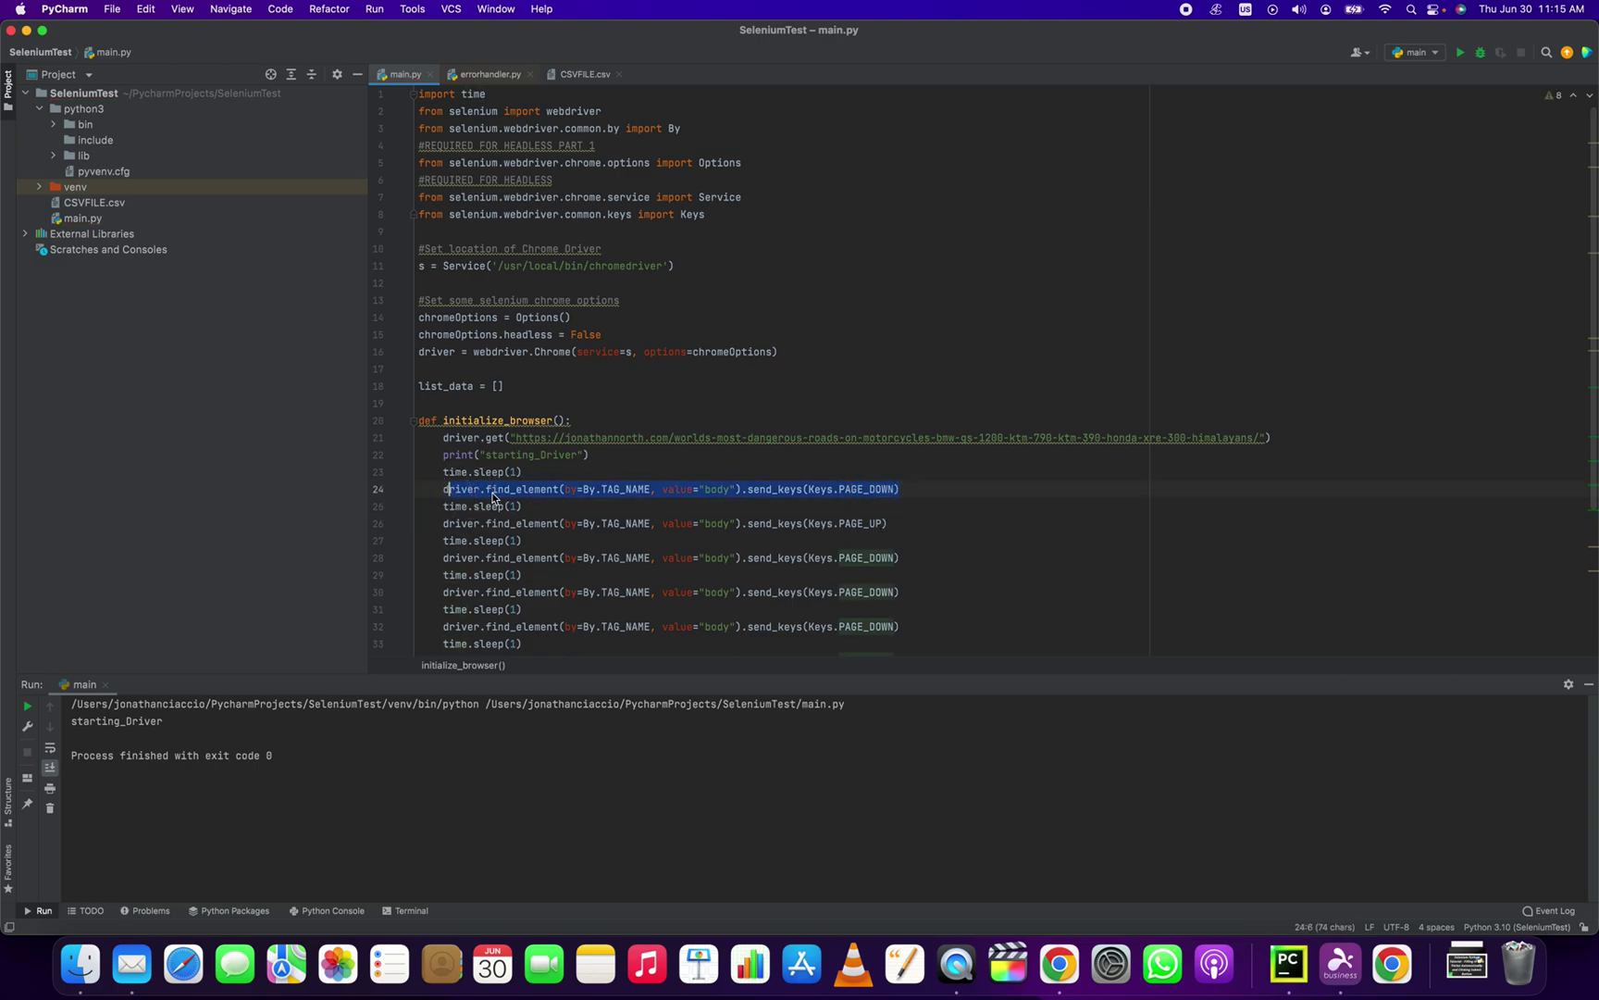
left_click(950, 489)
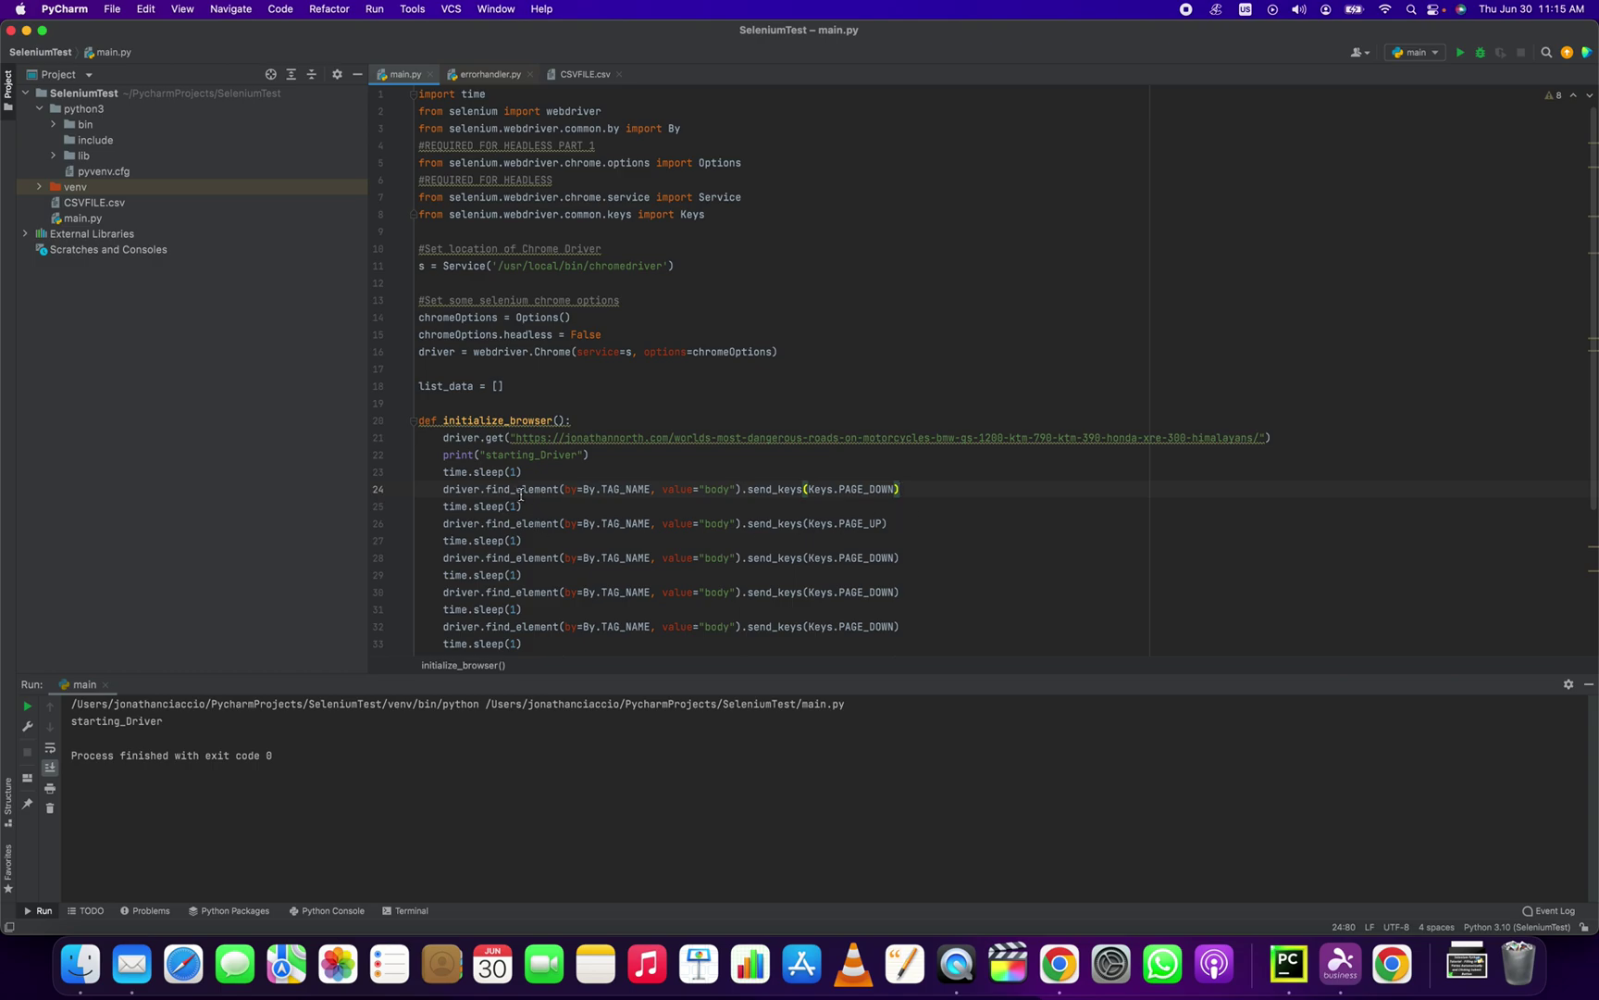
left_click(851, 558)
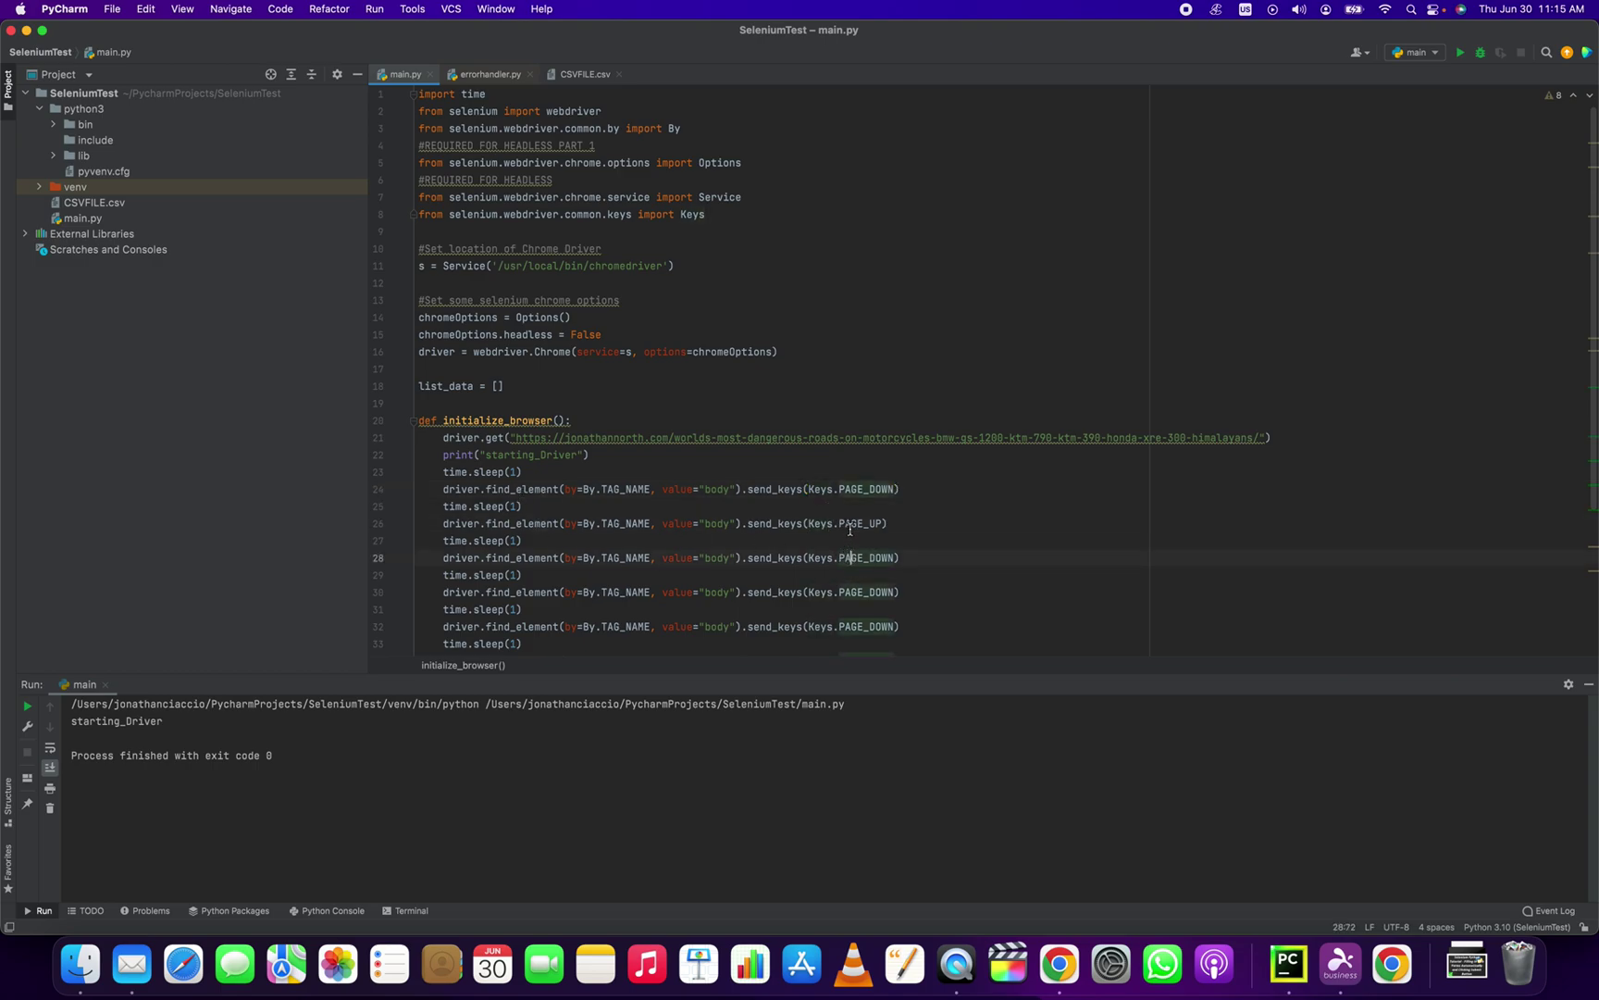
scroll(850, 592, "down", 1)
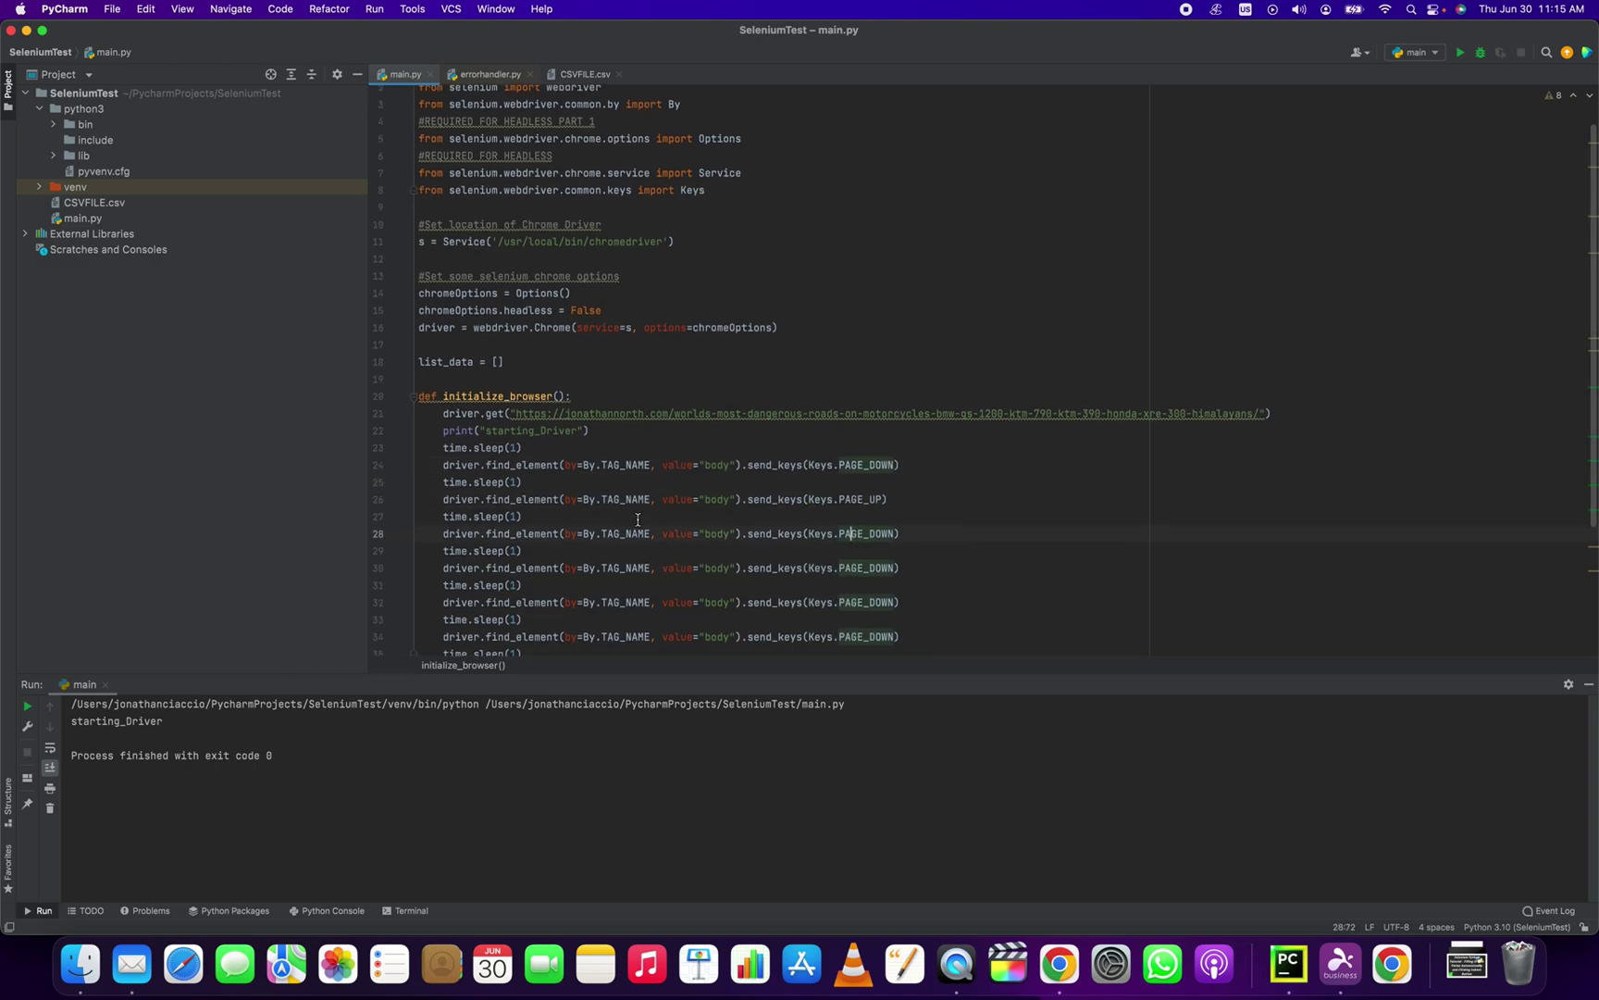
scroll(852, 594, "down", 1)
scroll(643, 493, "down", 1)
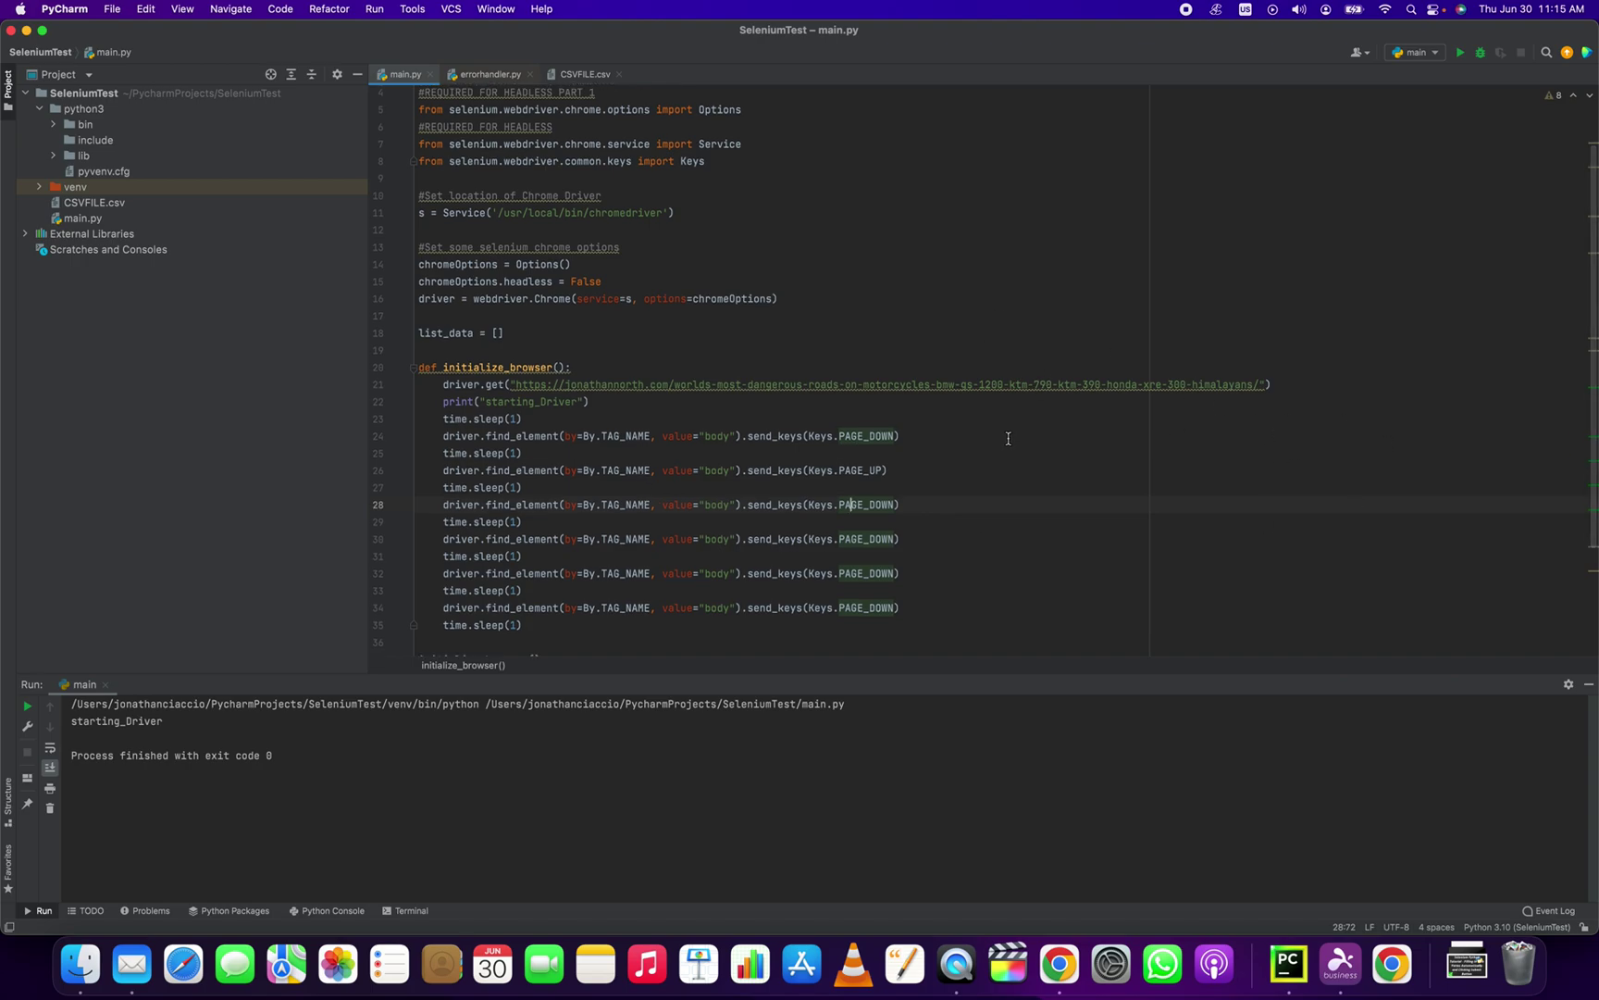
scroll(1007, 438, "down", 1)
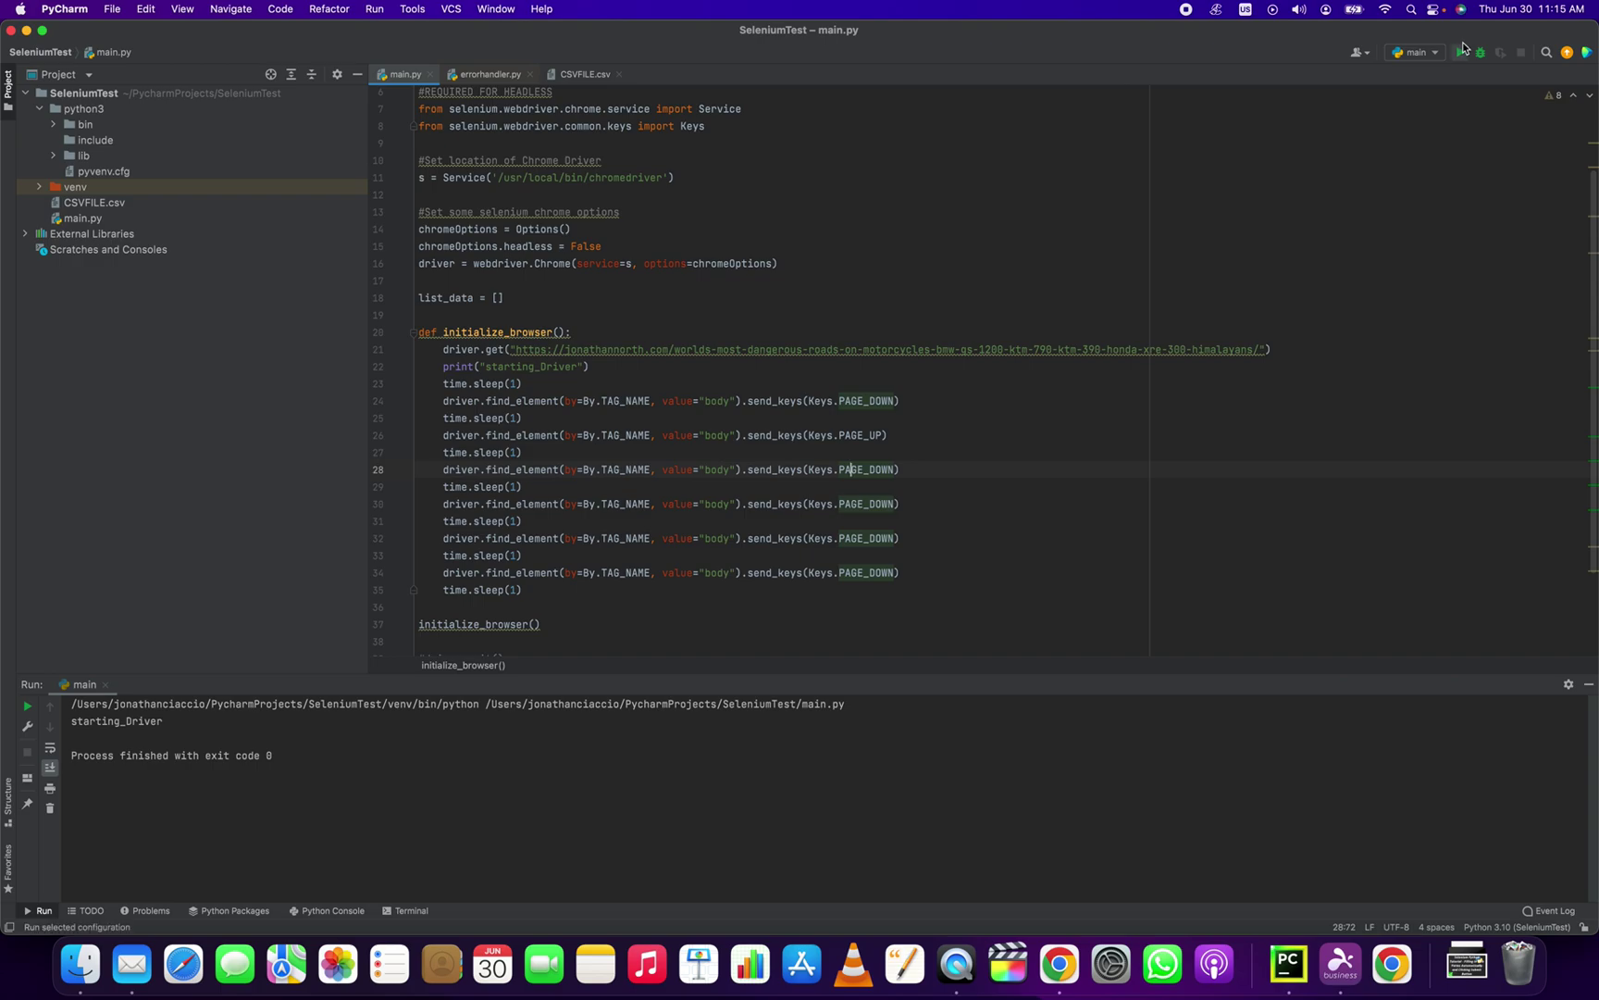
Rerun main.py from the Run button so Chrome opens and scrolls the page.
left_click(1462, 51)
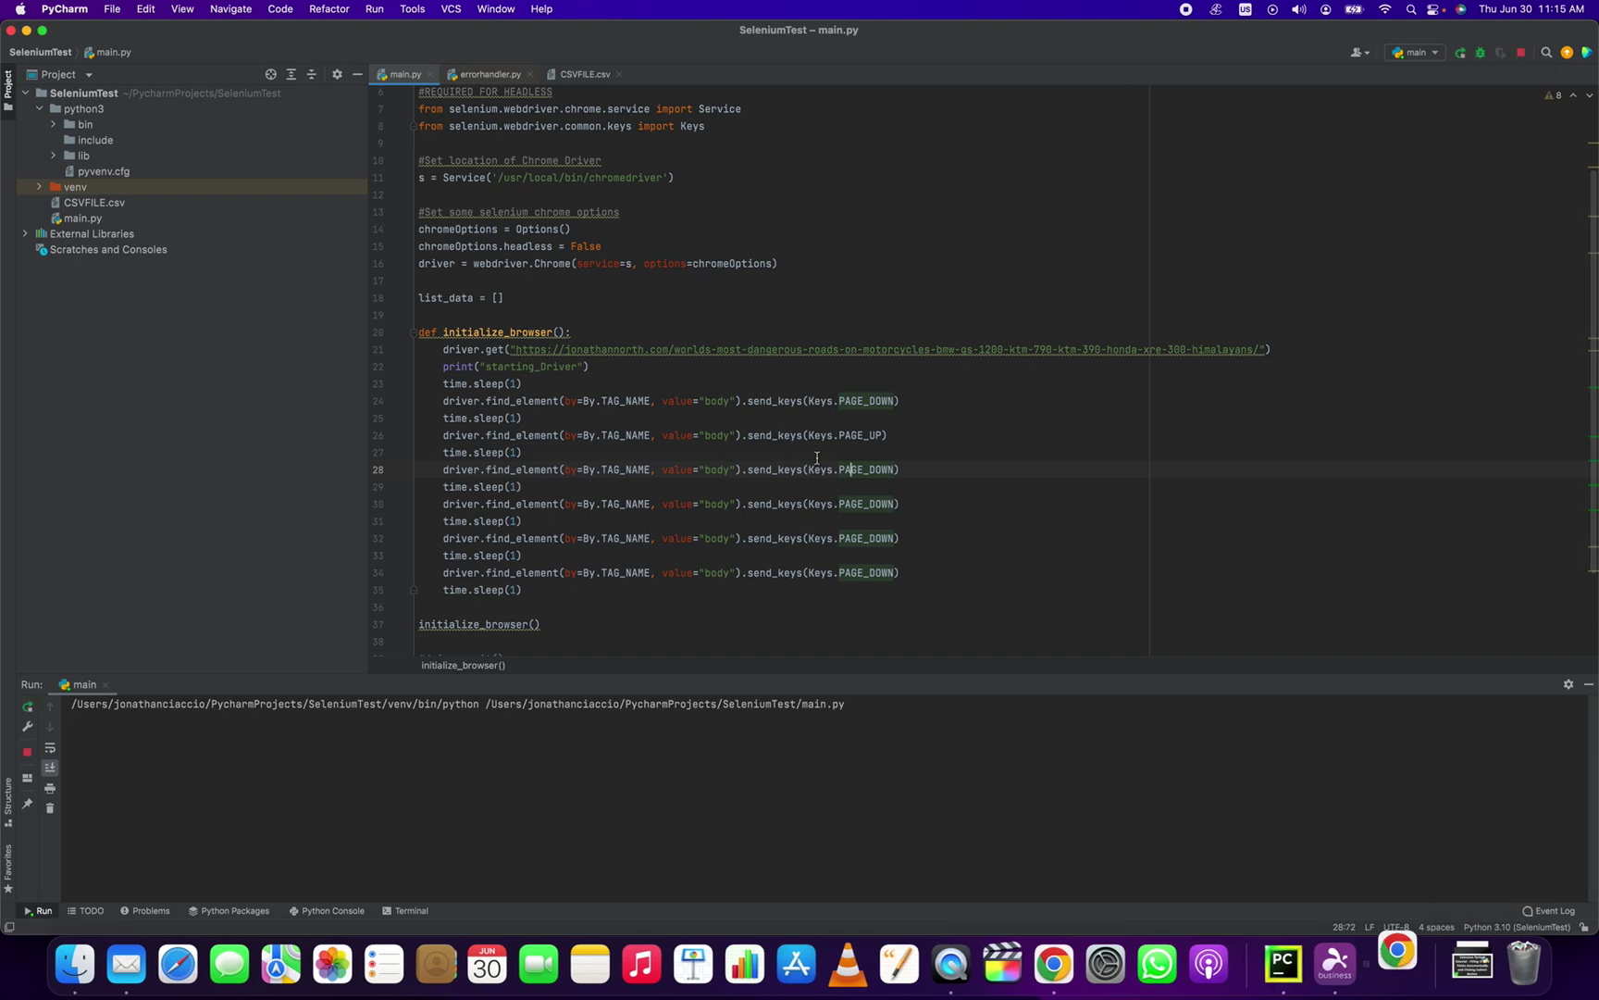